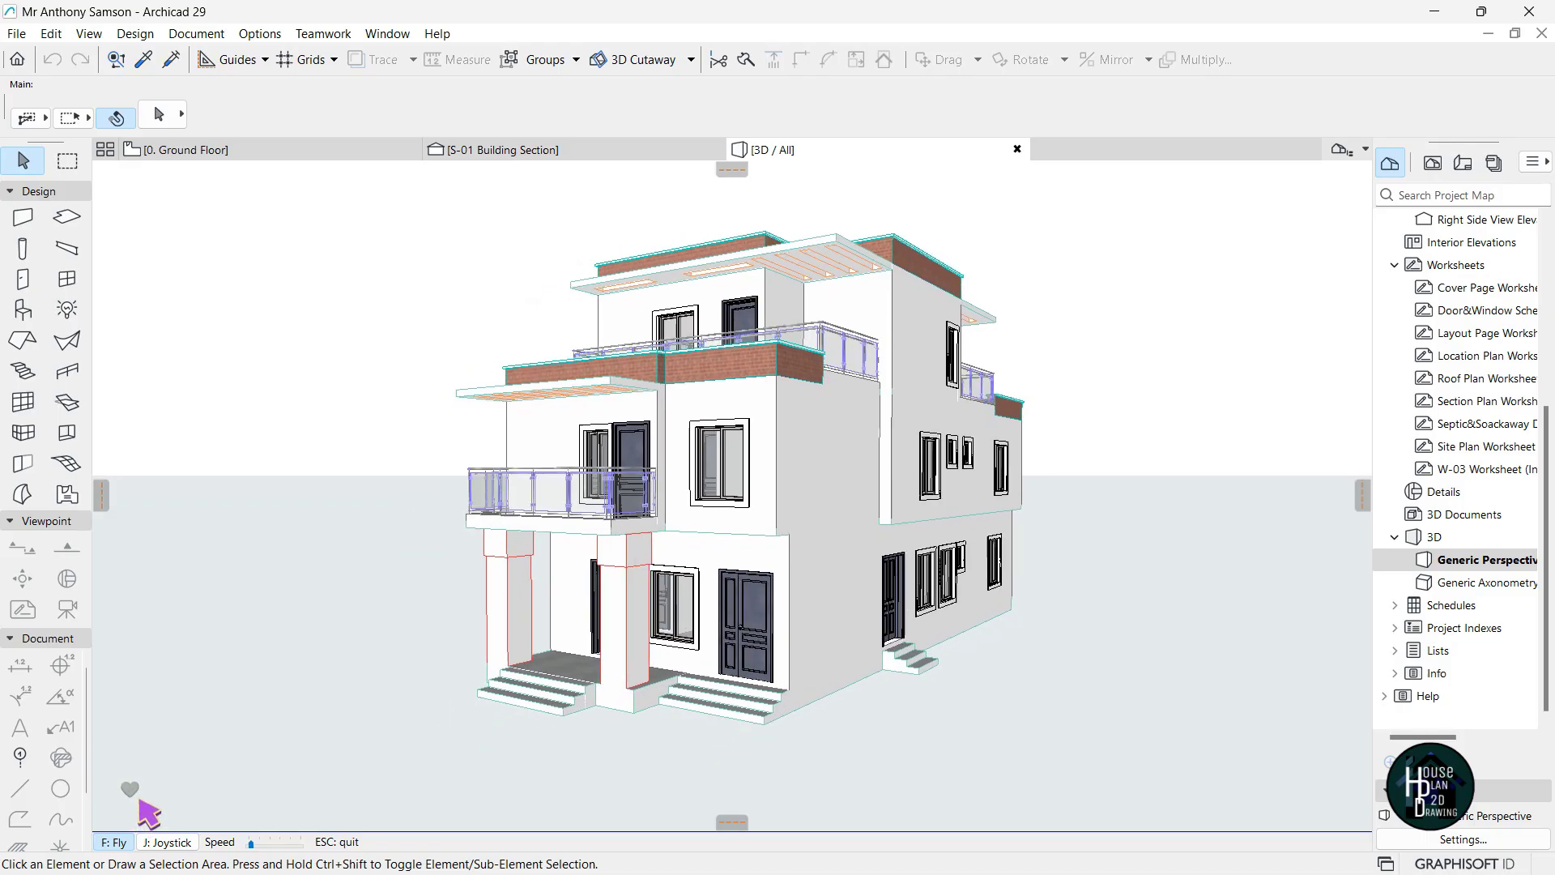
Exit Fly mode to get back to standard 3D navigation of the house
key("Escape")
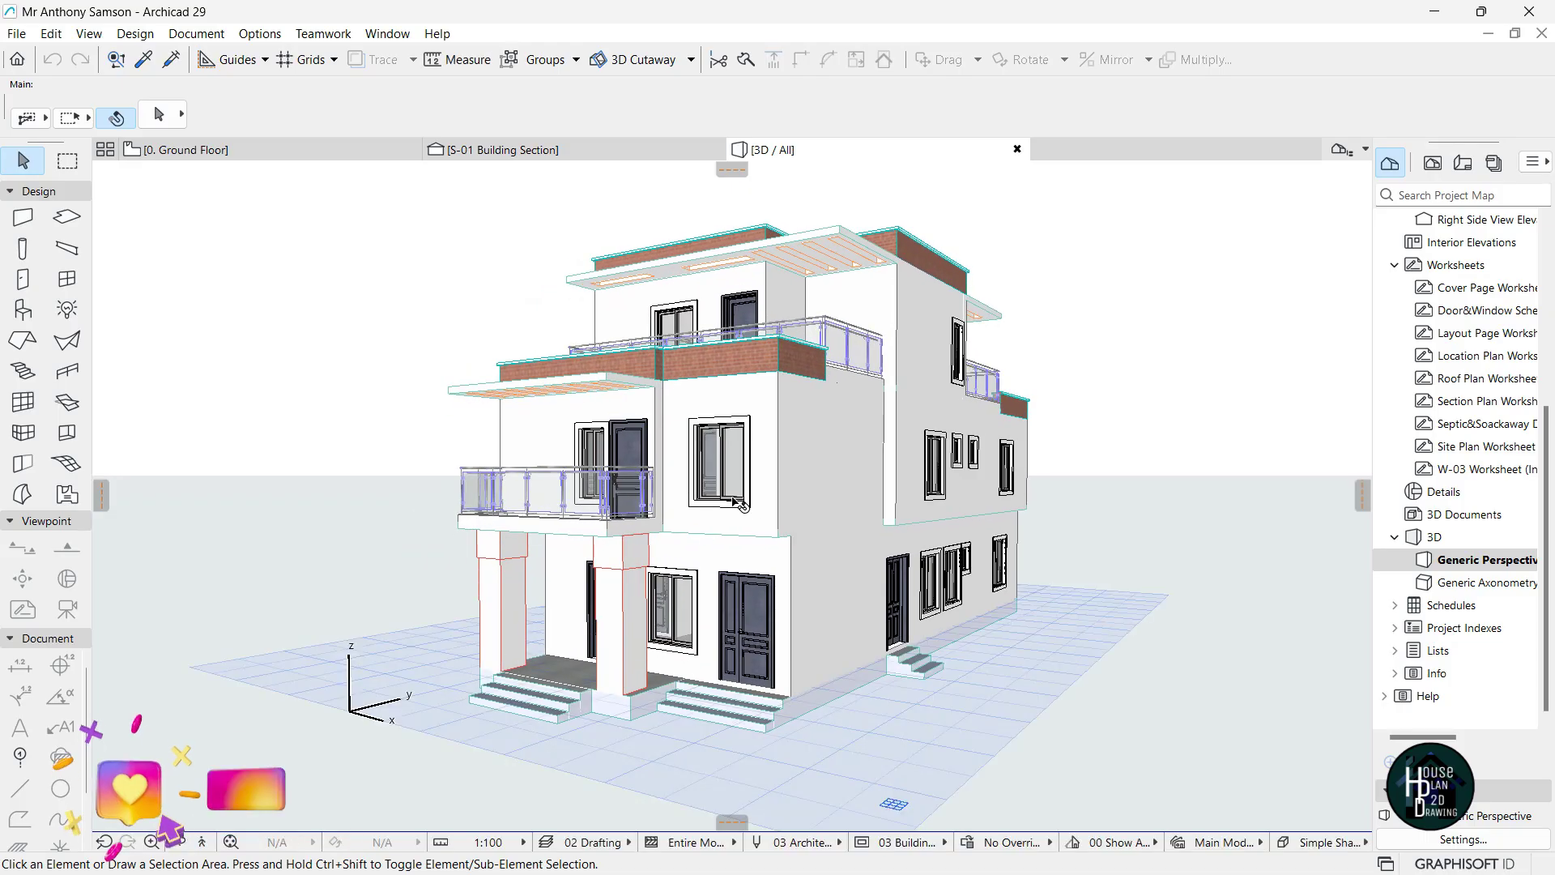
left_click(824, 442)
left_click(156, 117)
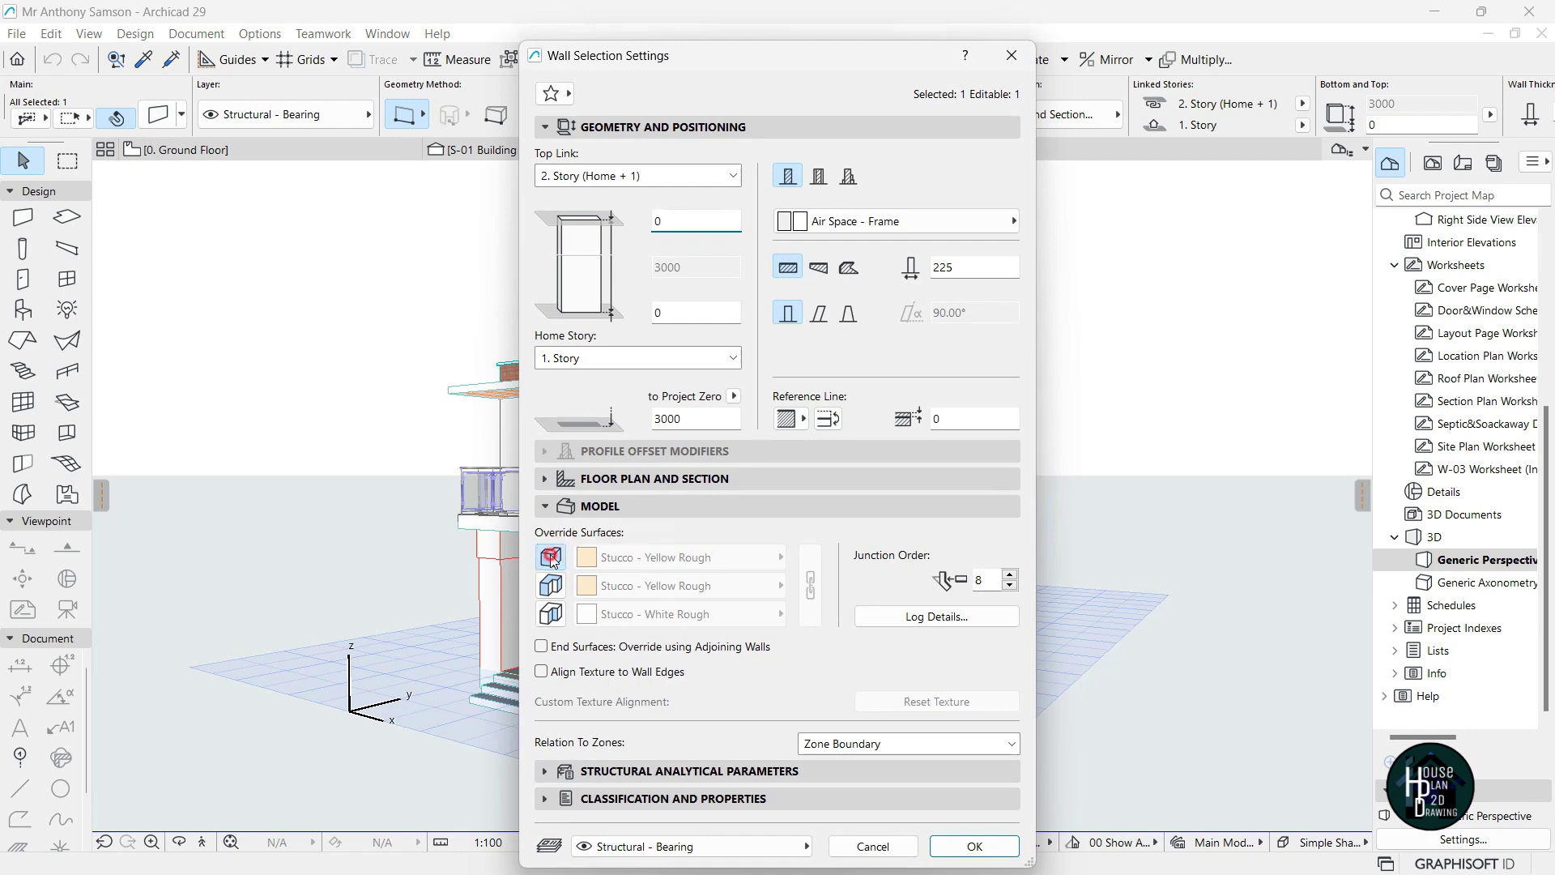
left_click(551, 557)
left_click(639, 562)
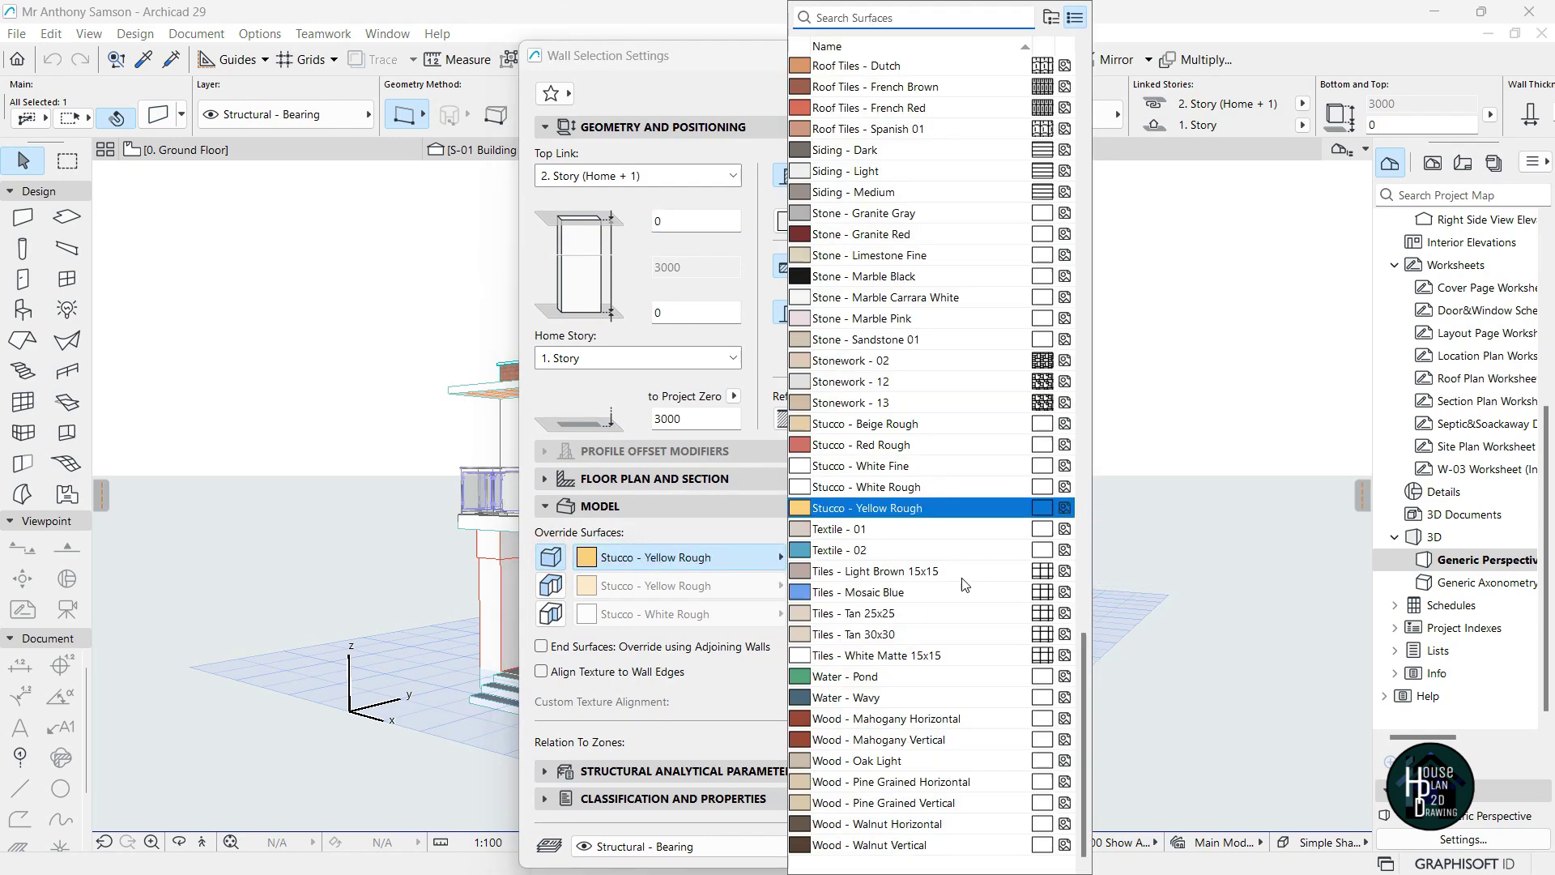
left_click_drag(1087, 692, 1086, 421)
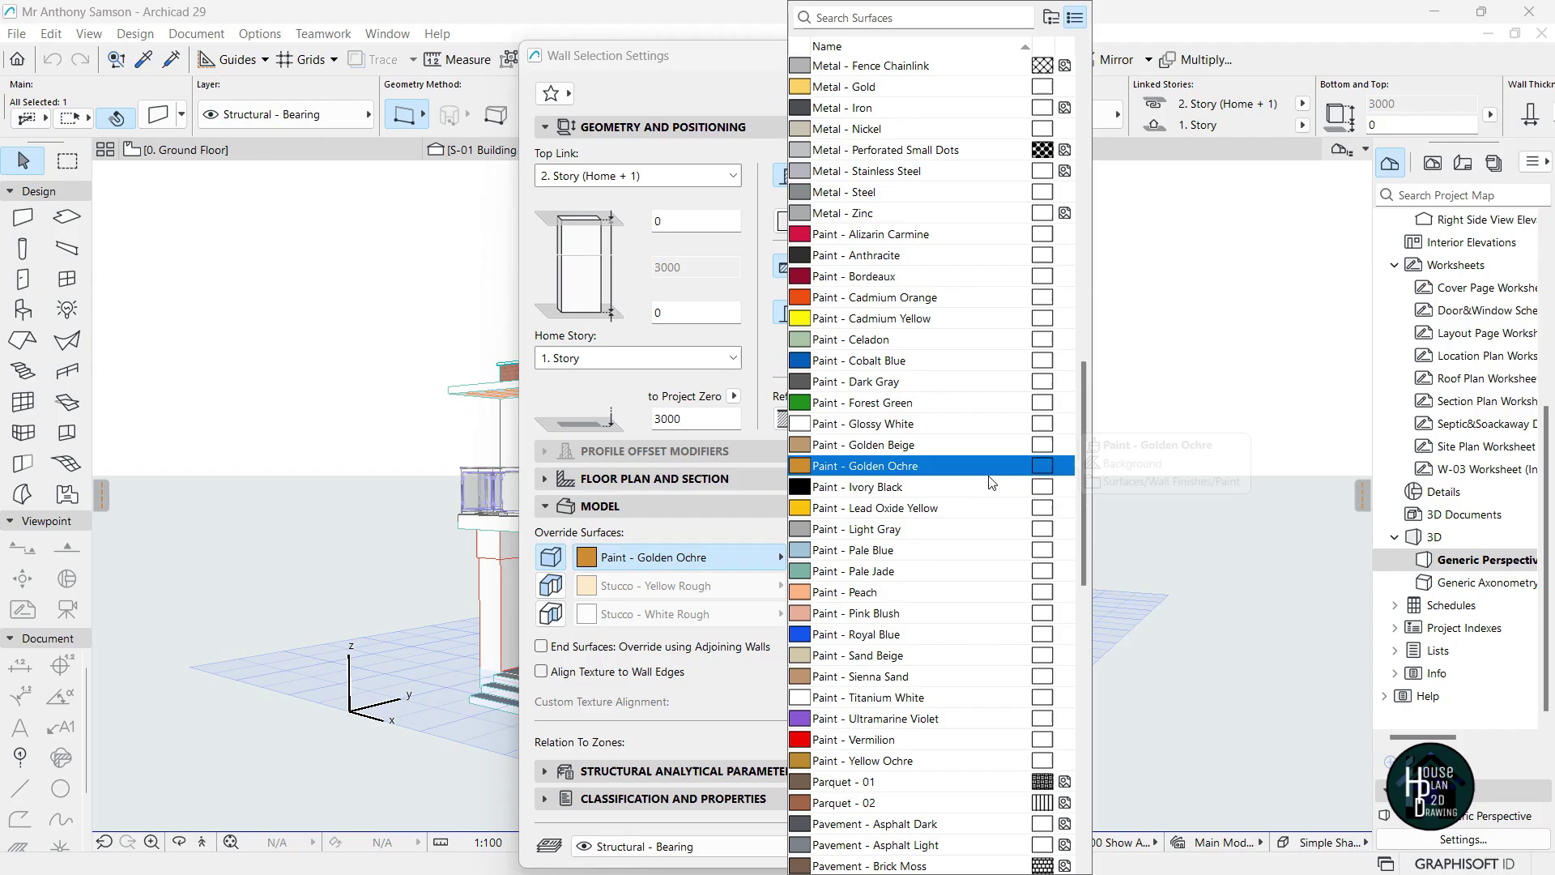
key("Escape")
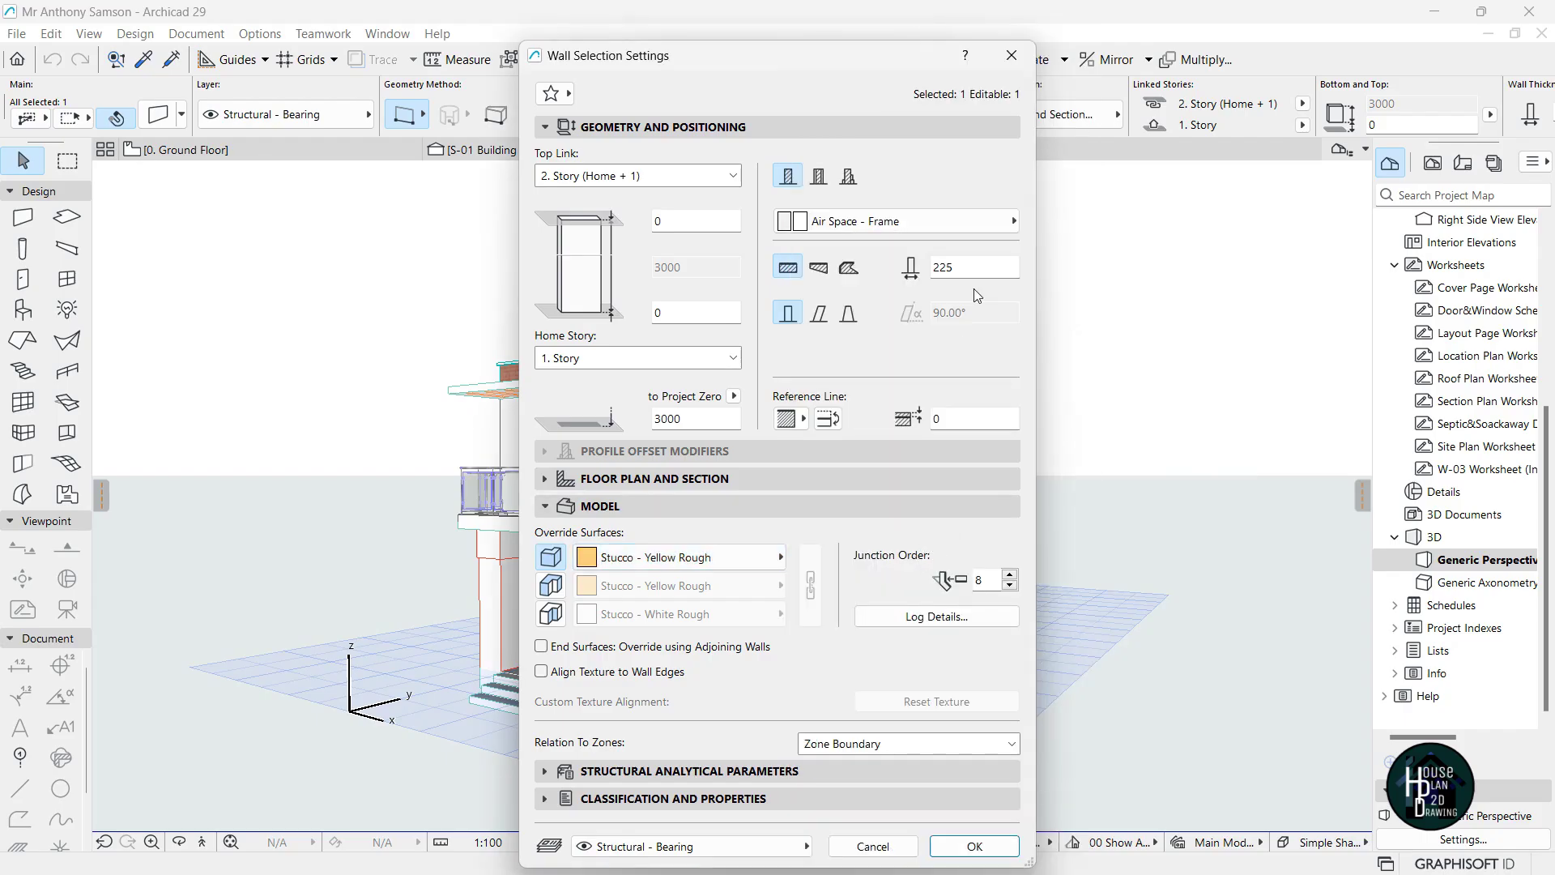
left_click(1011, 55)
Open Surfaces from Element Attributes in list view and select Paint - Alizarin Carmine
key("Escape")
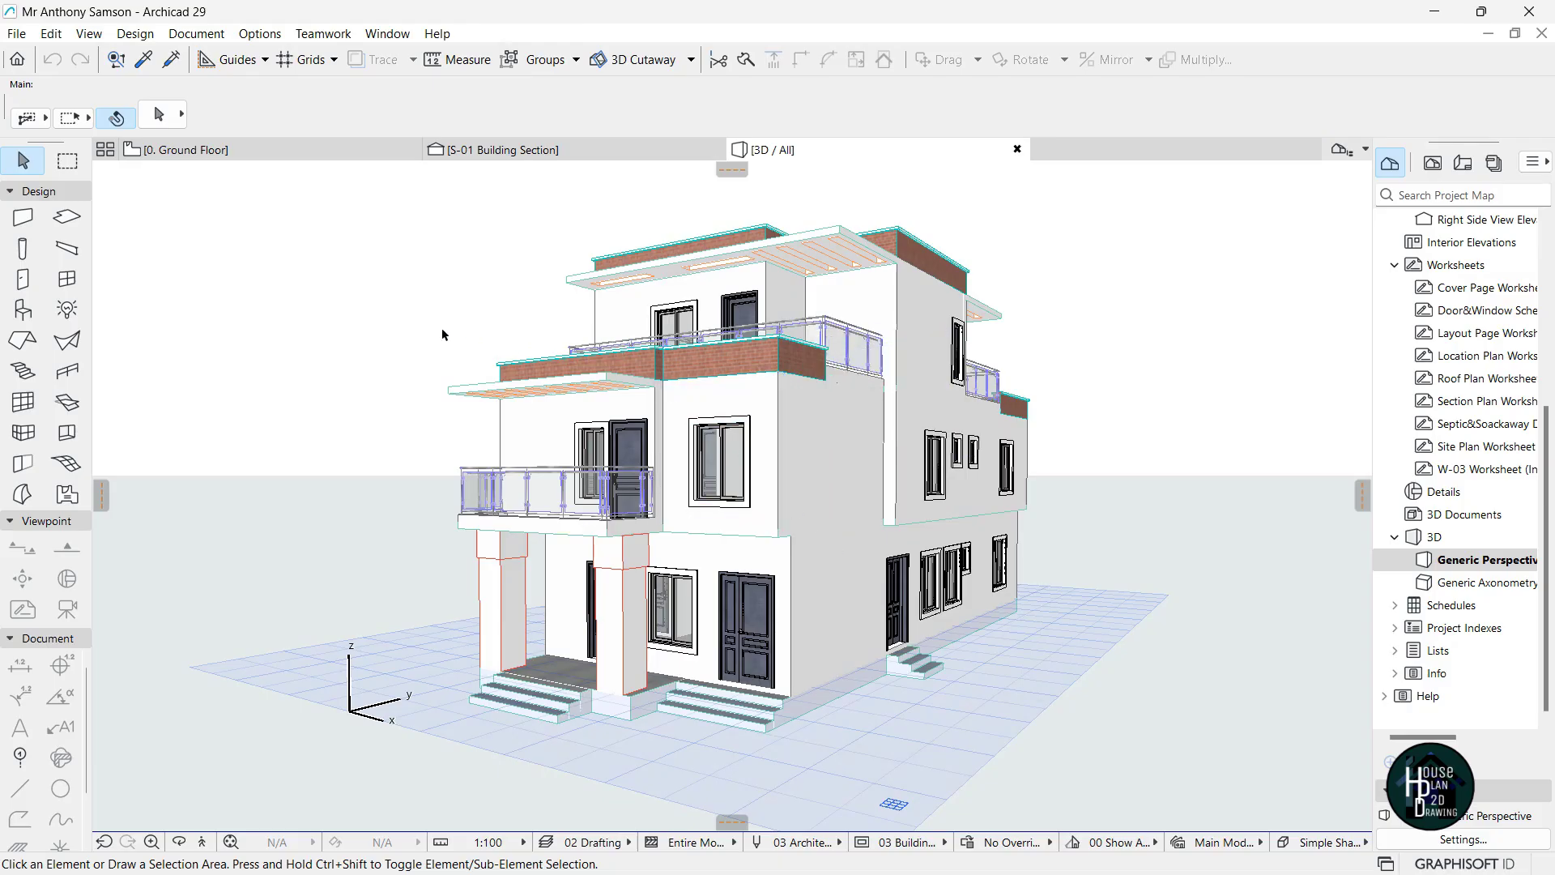
left_click(259, 37)
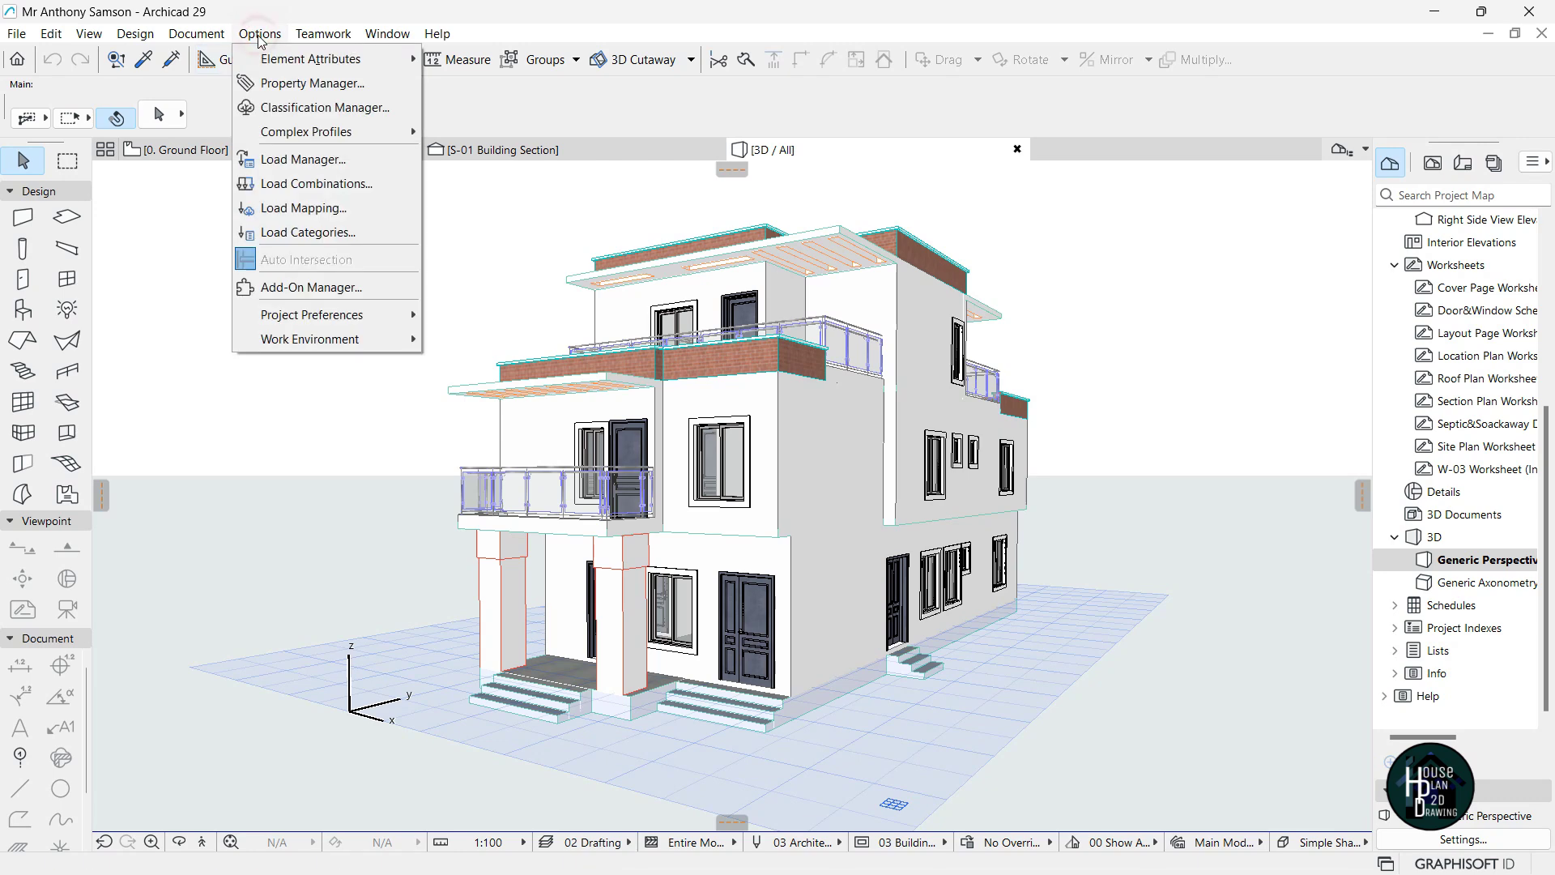
mouse_move(284, 65)
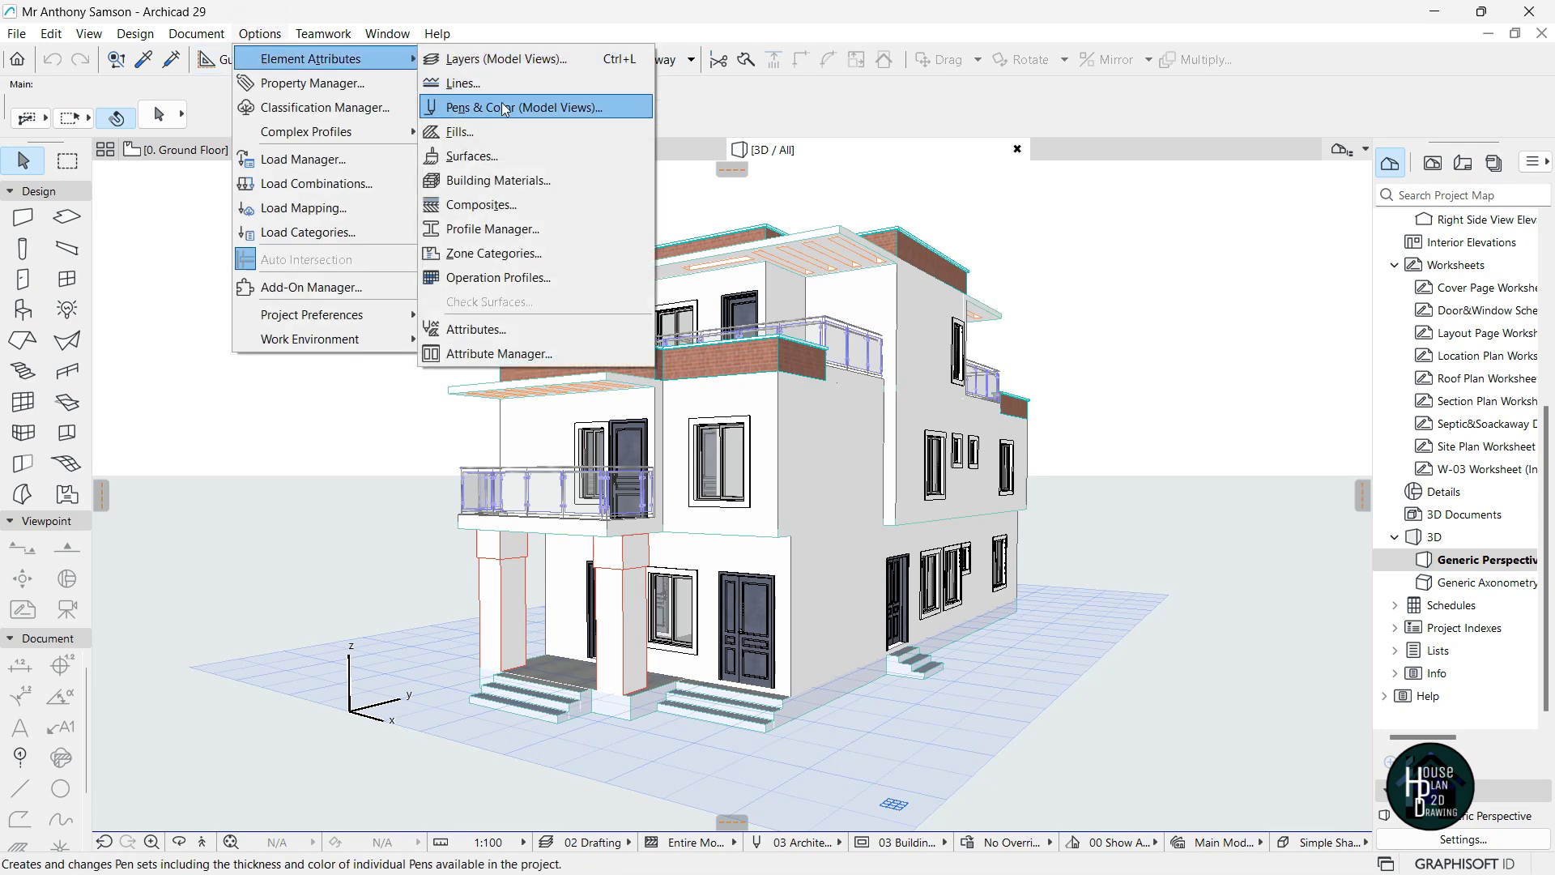
left_click(475, 157)
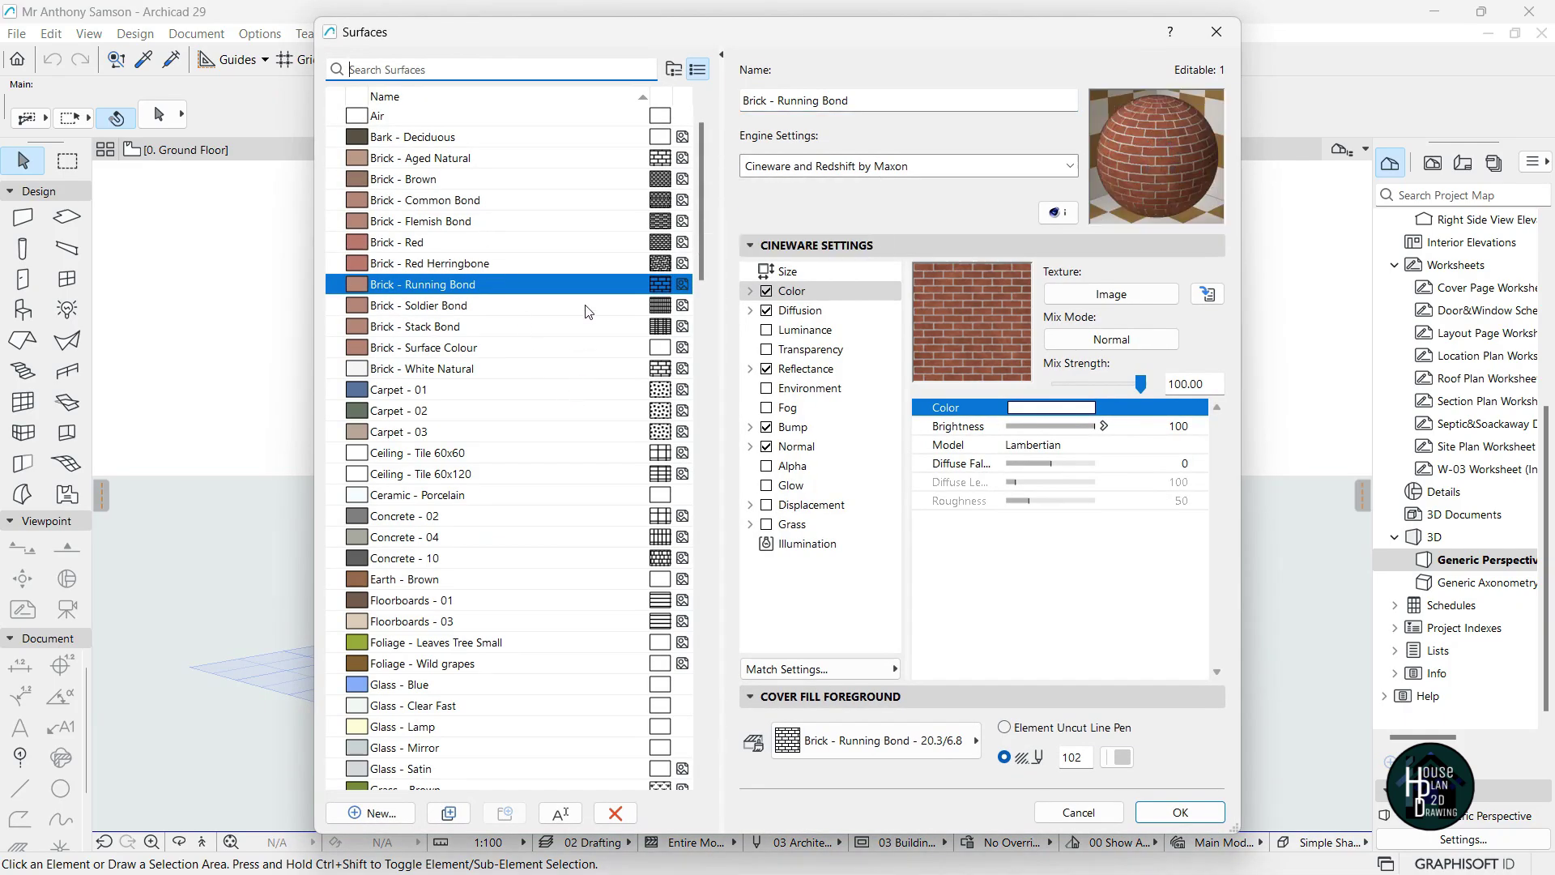
left_click(673, 70)
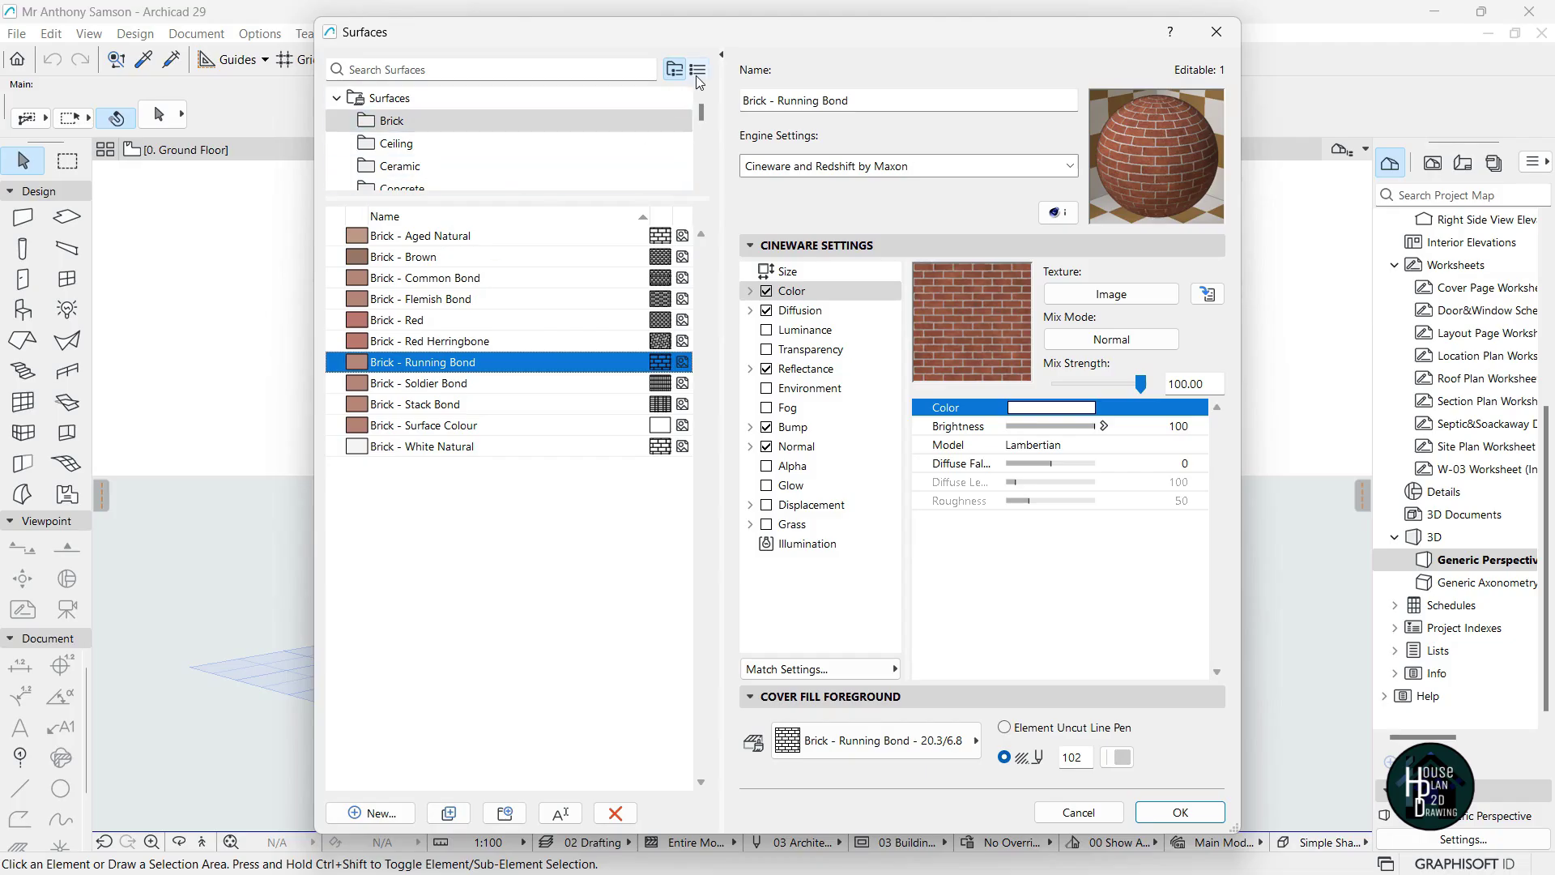
left_click(697, 71)
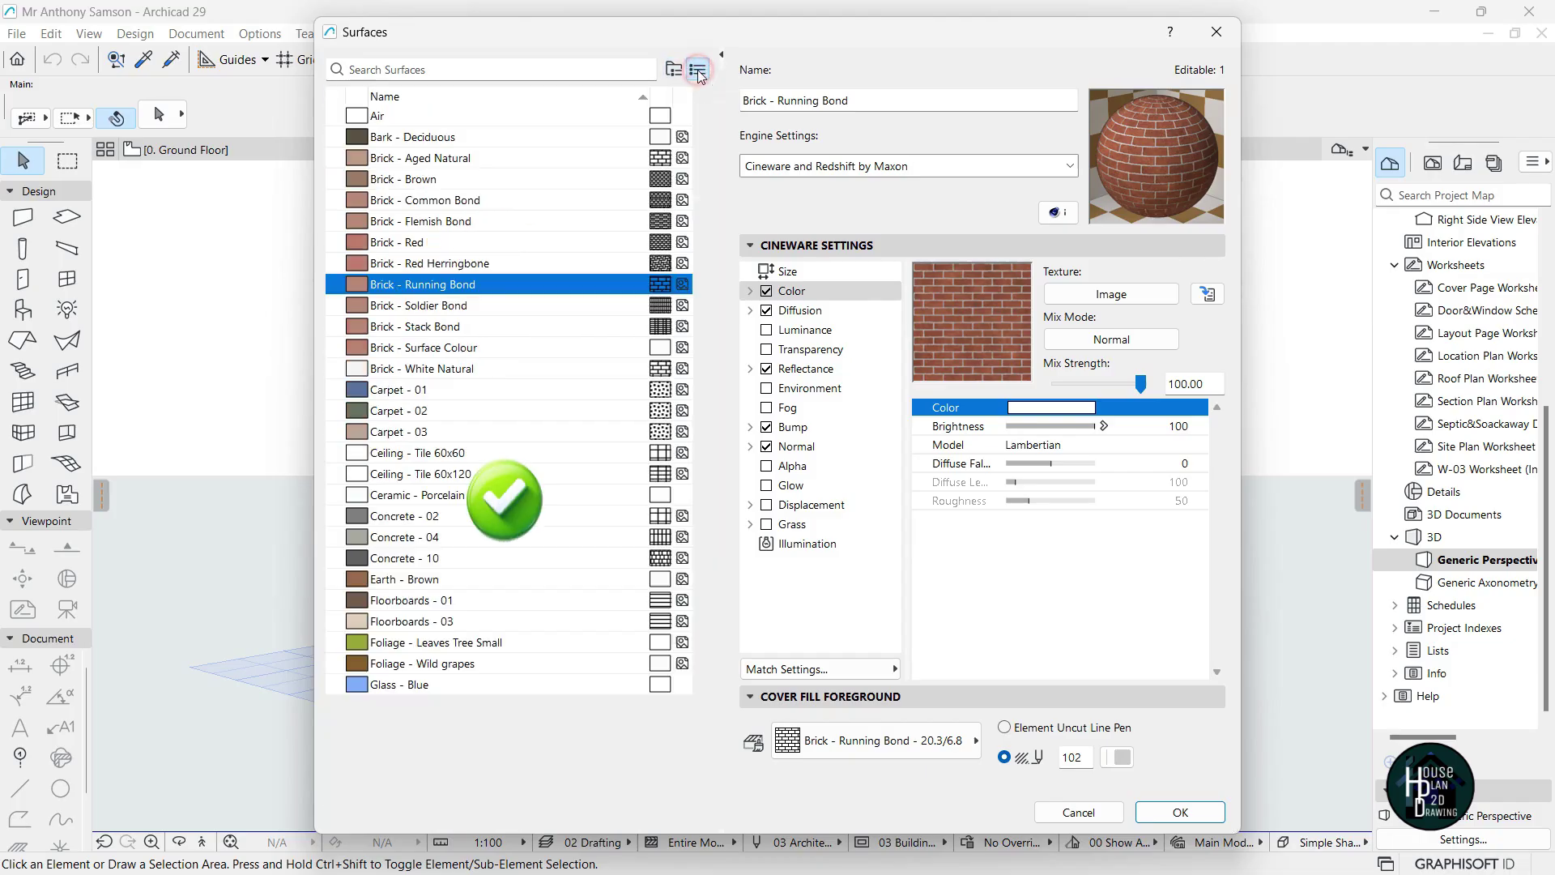
scroll(609, 438, "down", 3)
scroll(609, 437, "down", 12)
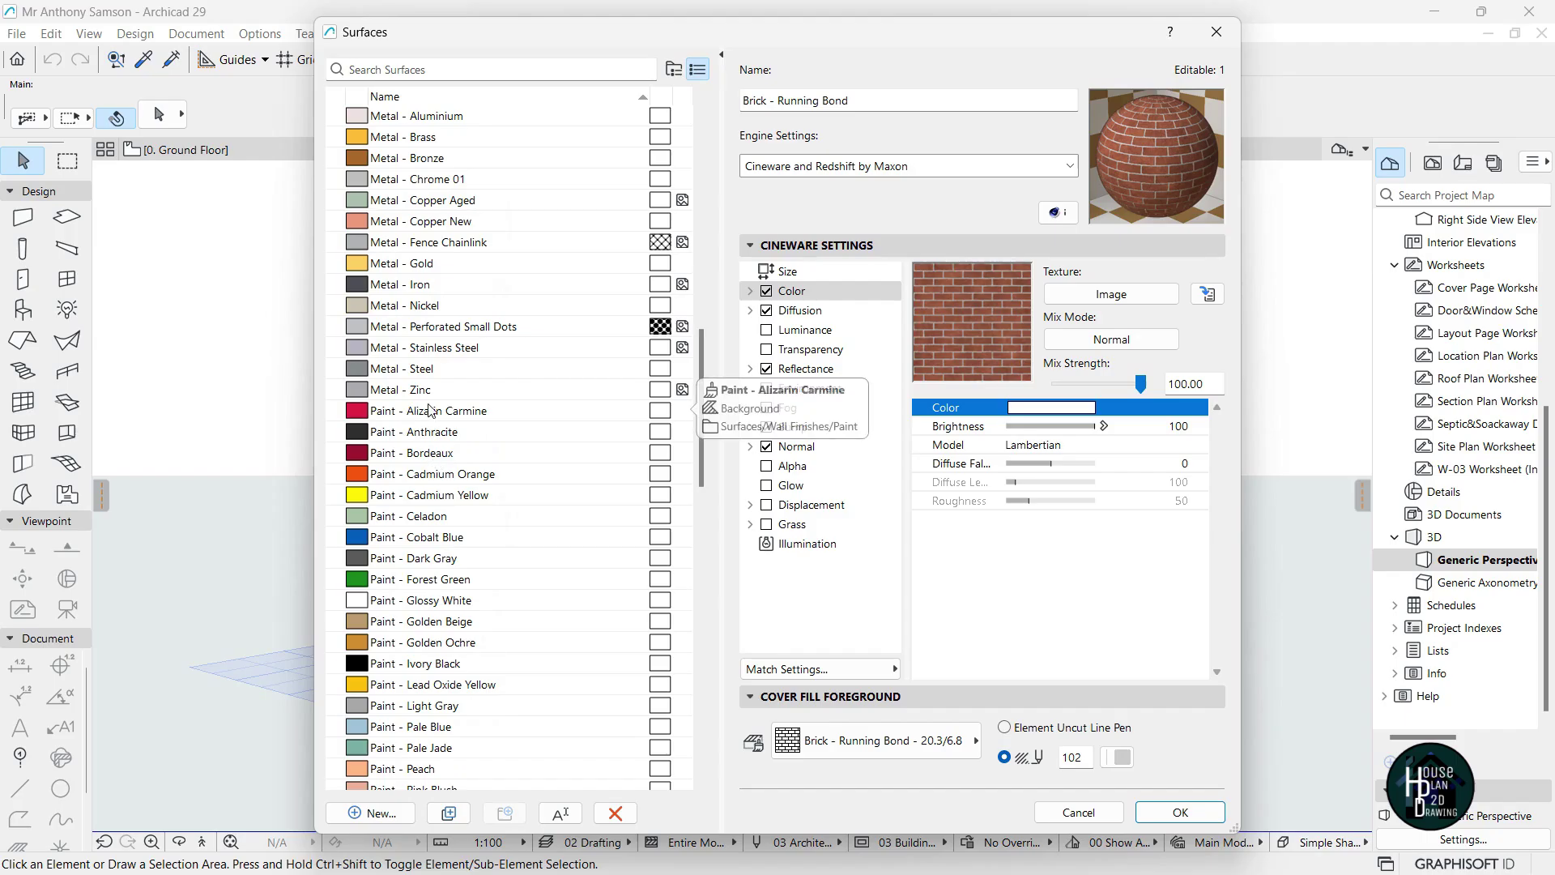
left_click(430, 413)
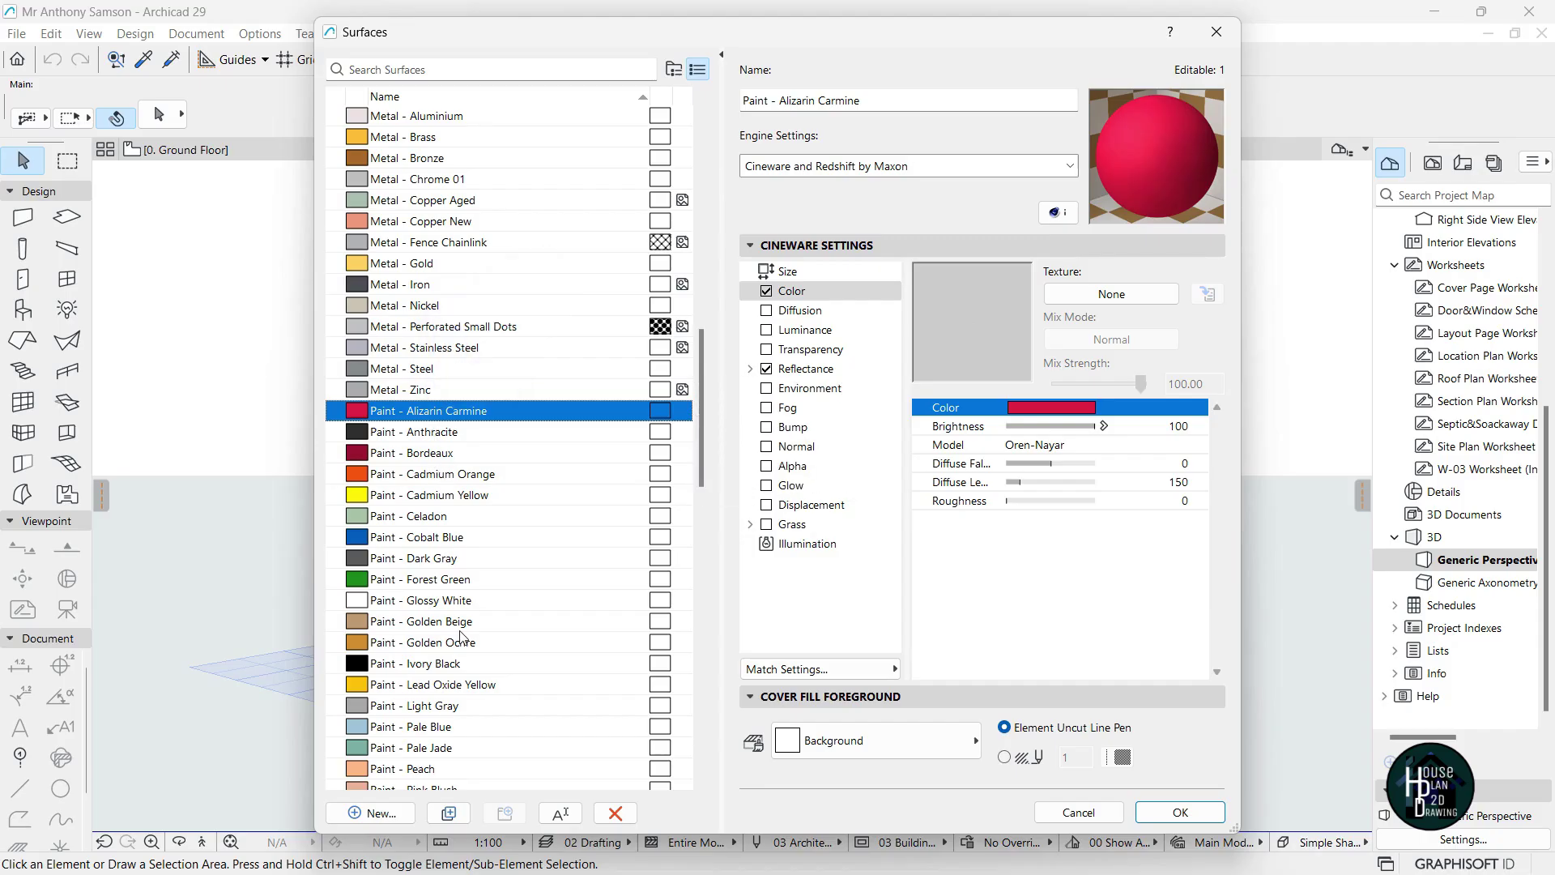
Duplicate the Paint - Alizarin Carmine surface and name the copy A1
left_click(451, 814)
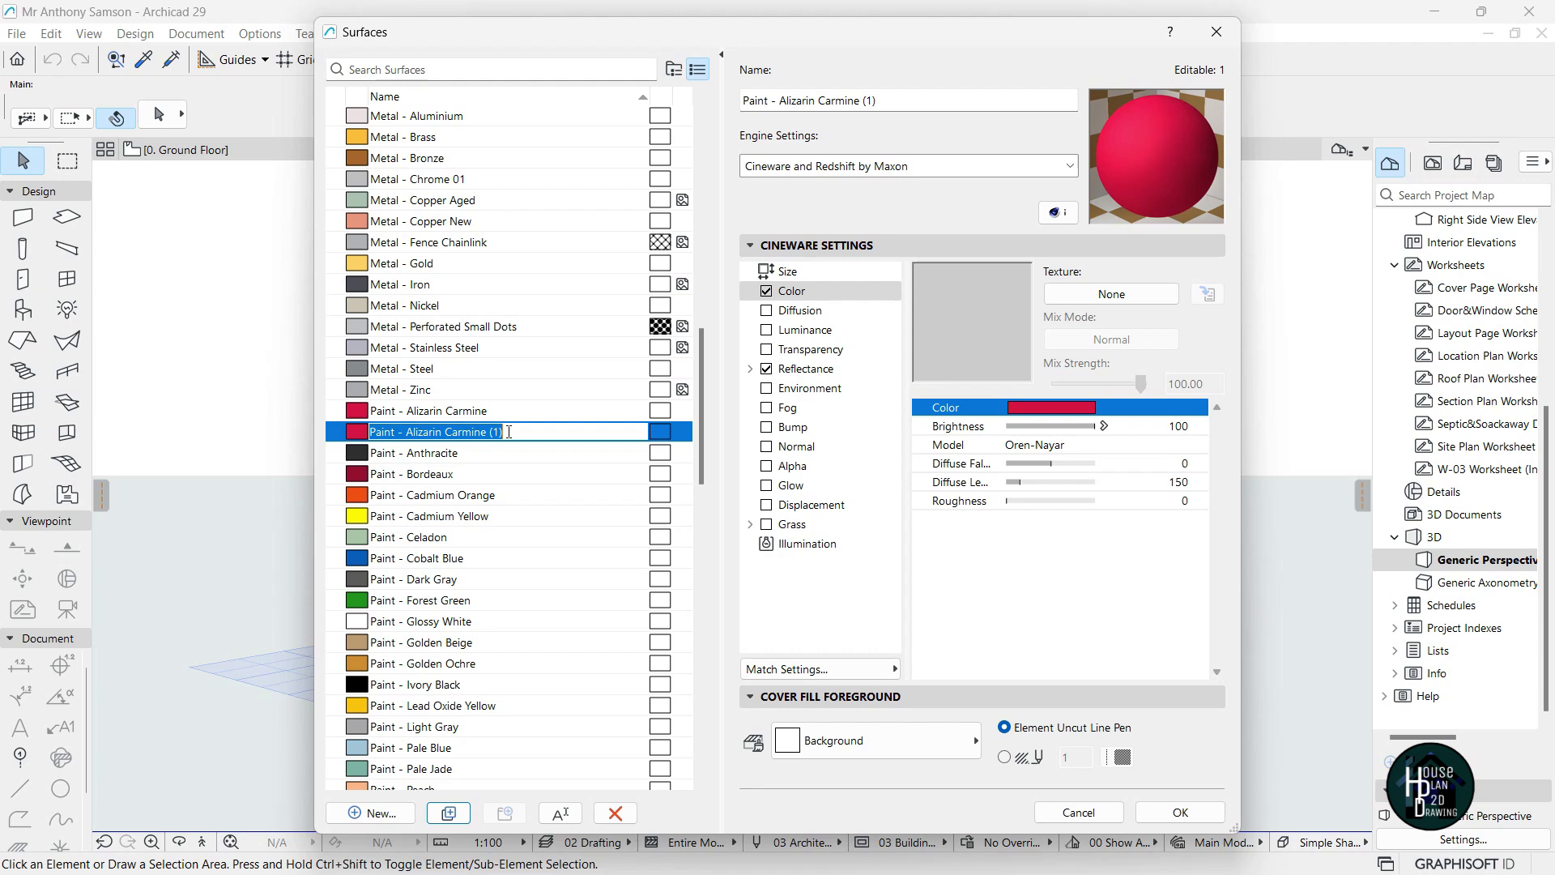
type("A1")
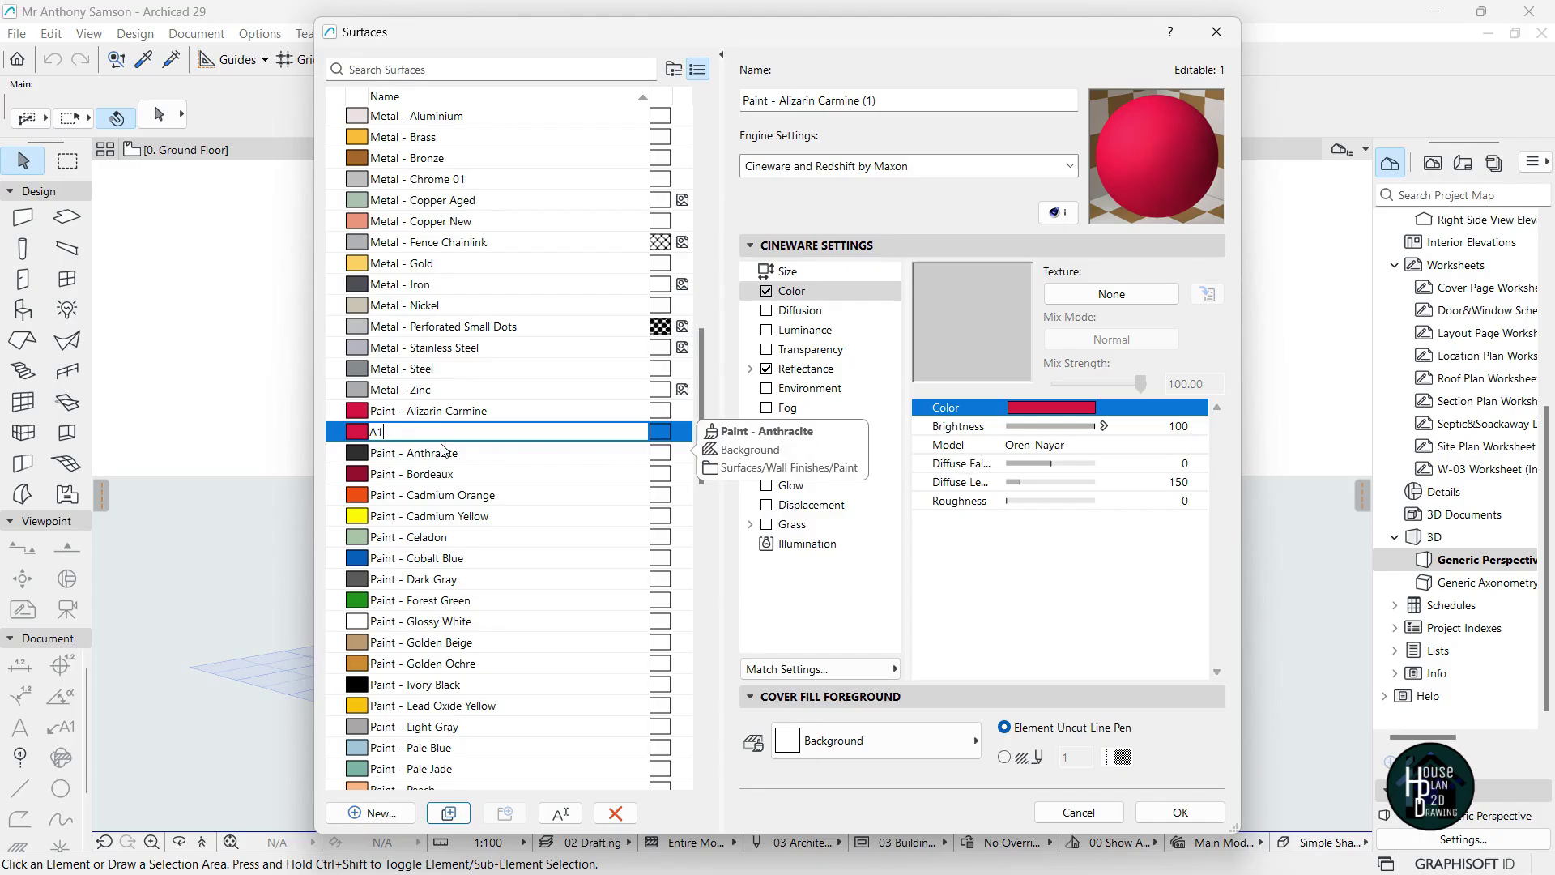
key("Return")
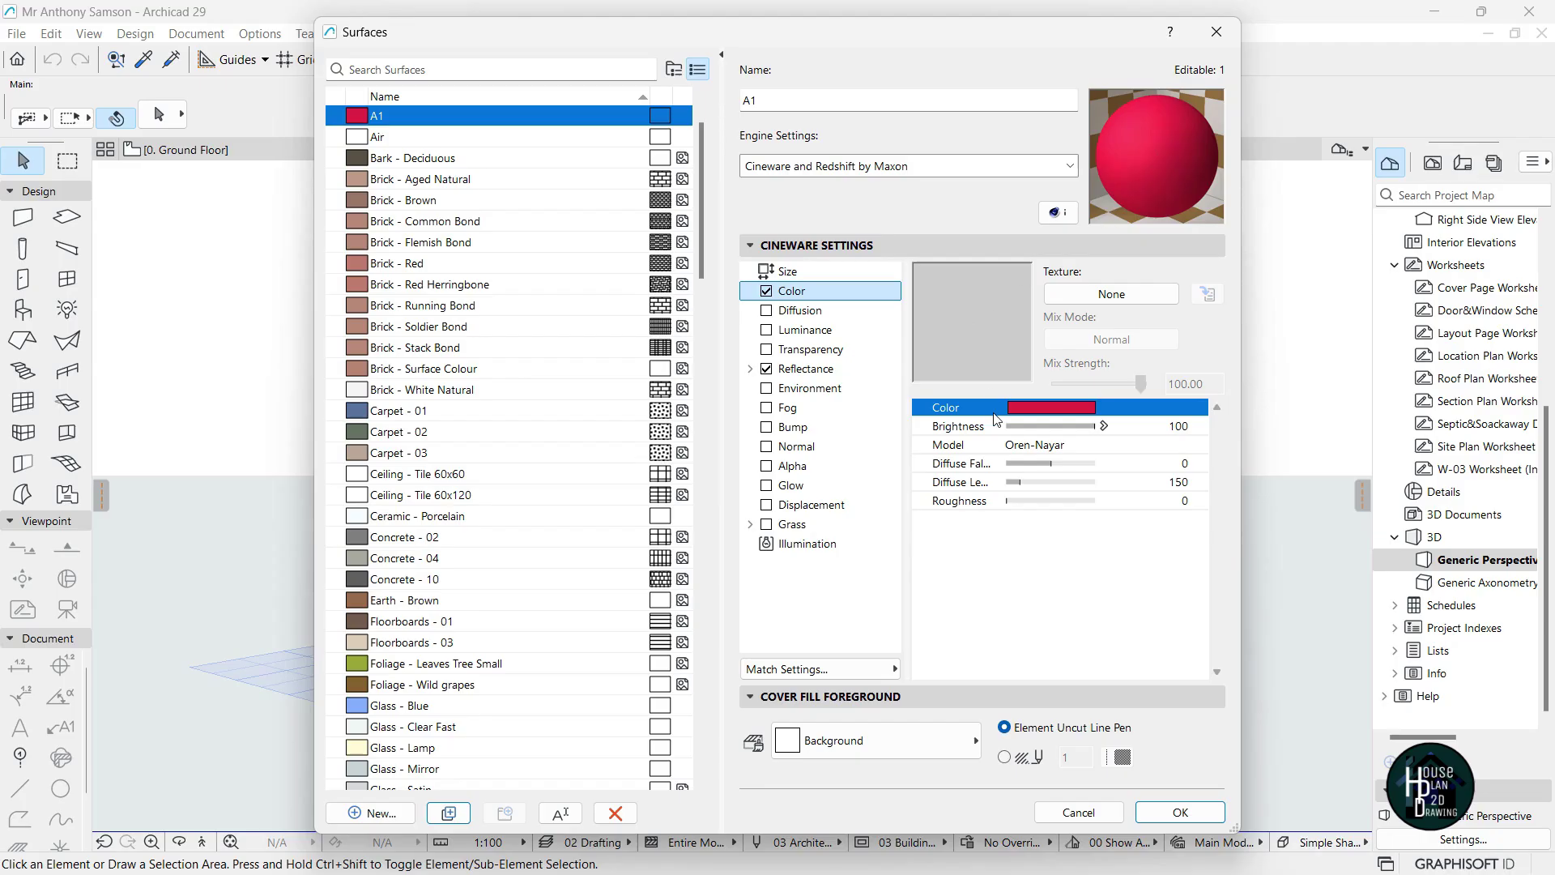
Change the A1 surface's Cineware colour from crimson to a medium green
left_click(1043, 410)
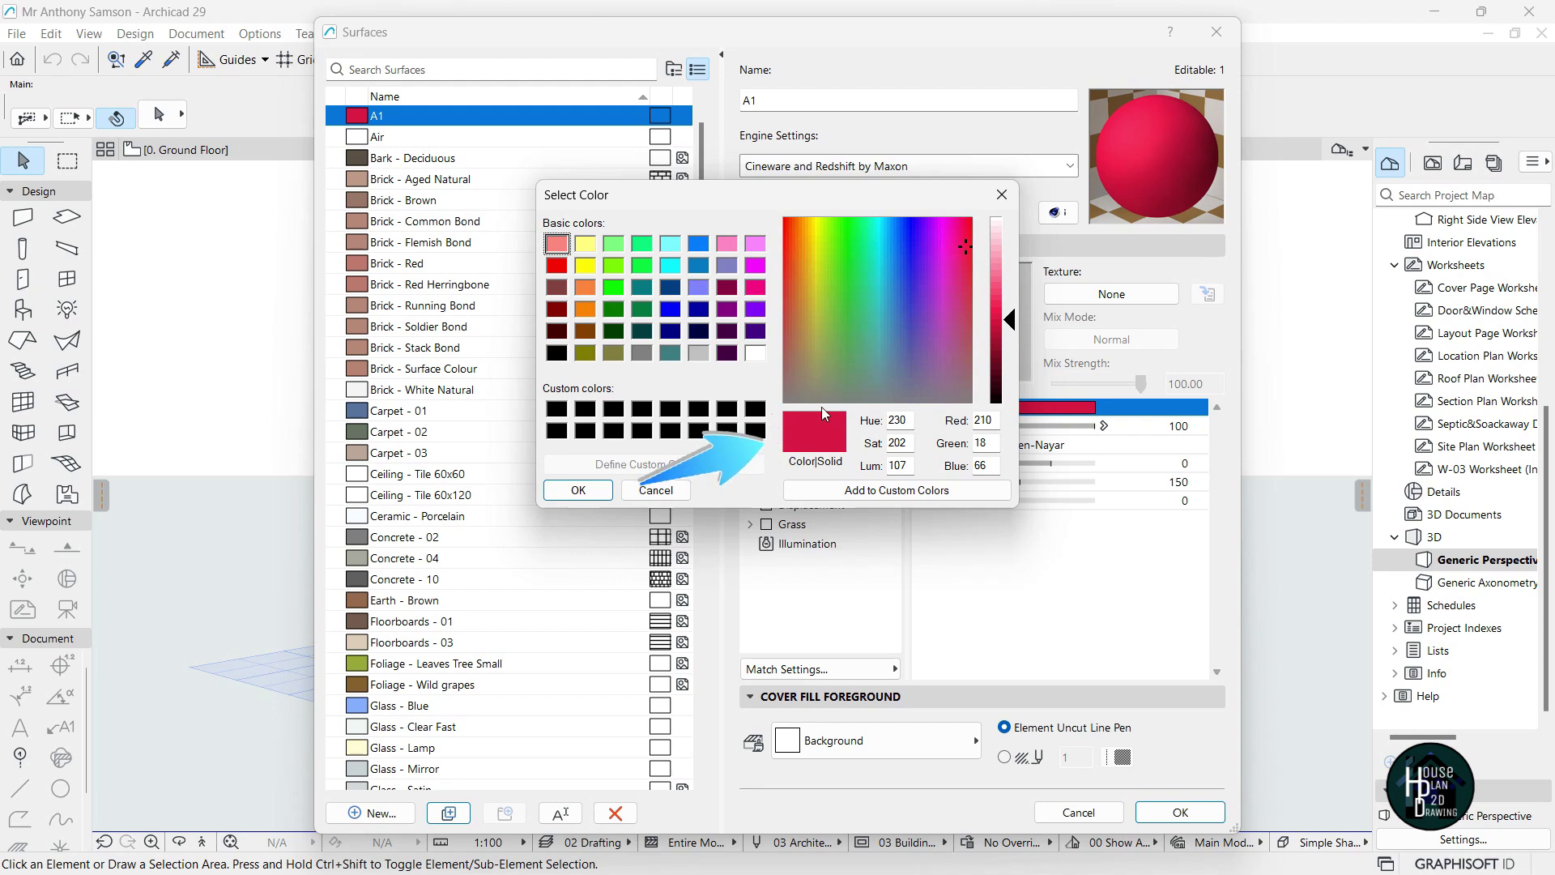
left_click_drag(965, 244, 842, 261)
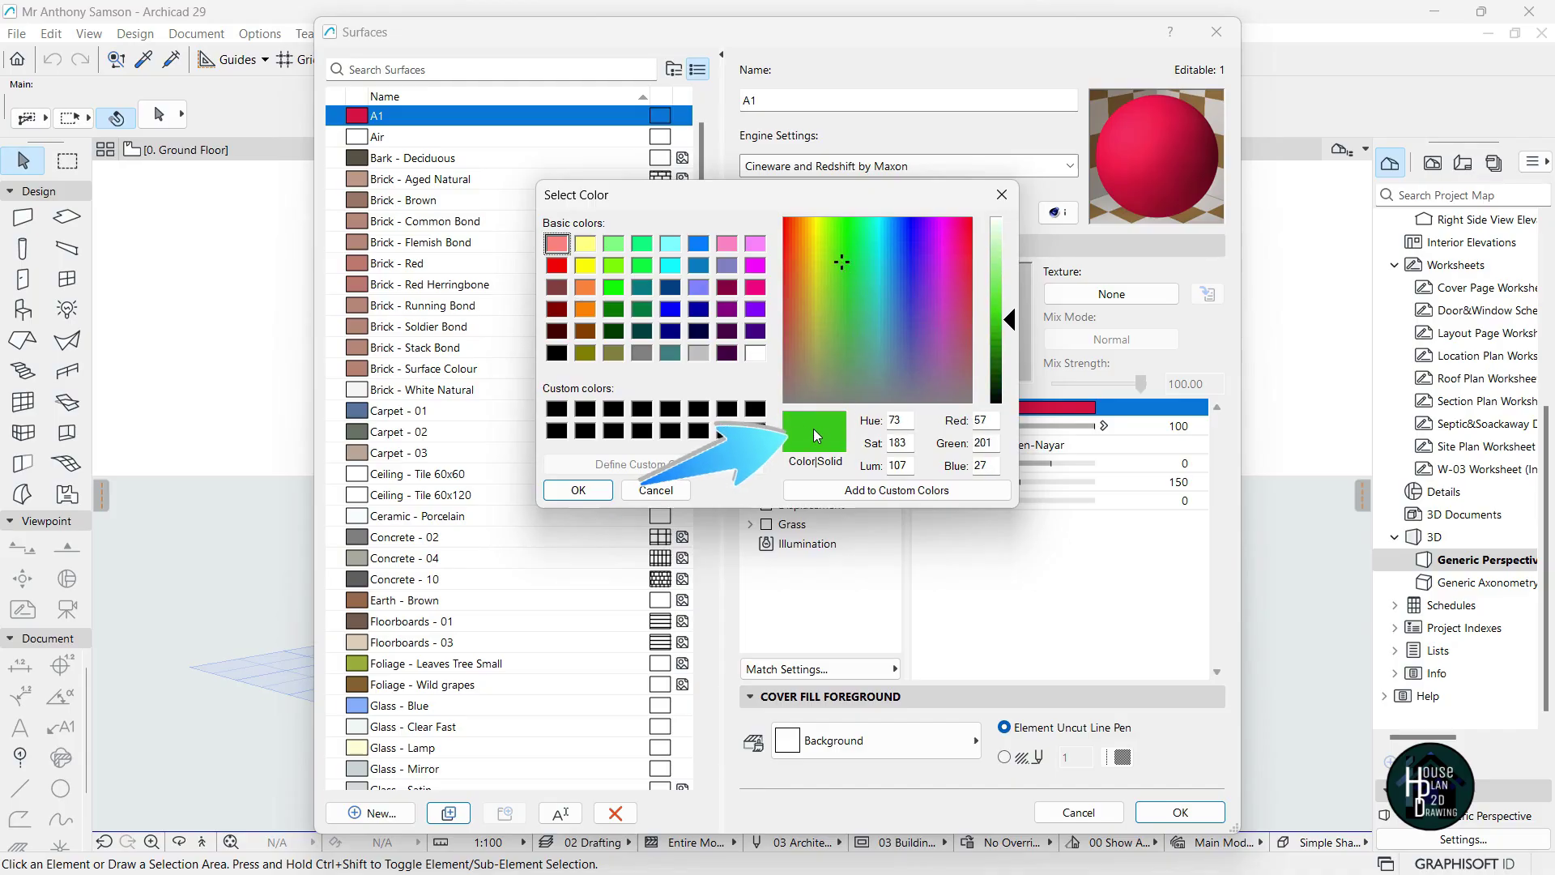
left_click_drag(1015, 319, 1013, 370)
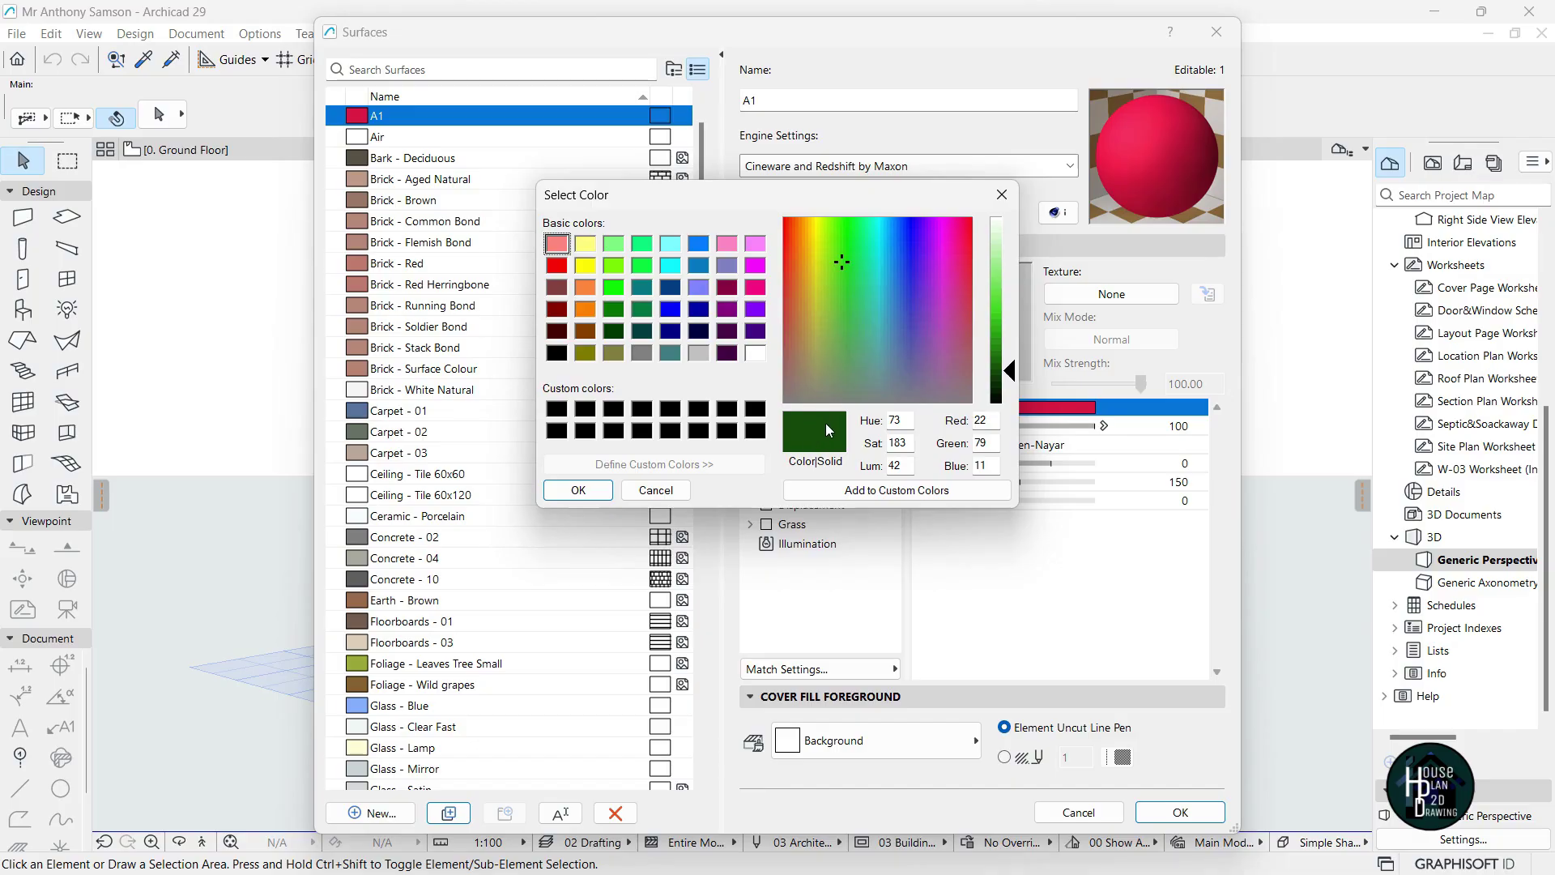
left_click_drag(1012, 373, 1013, 361)
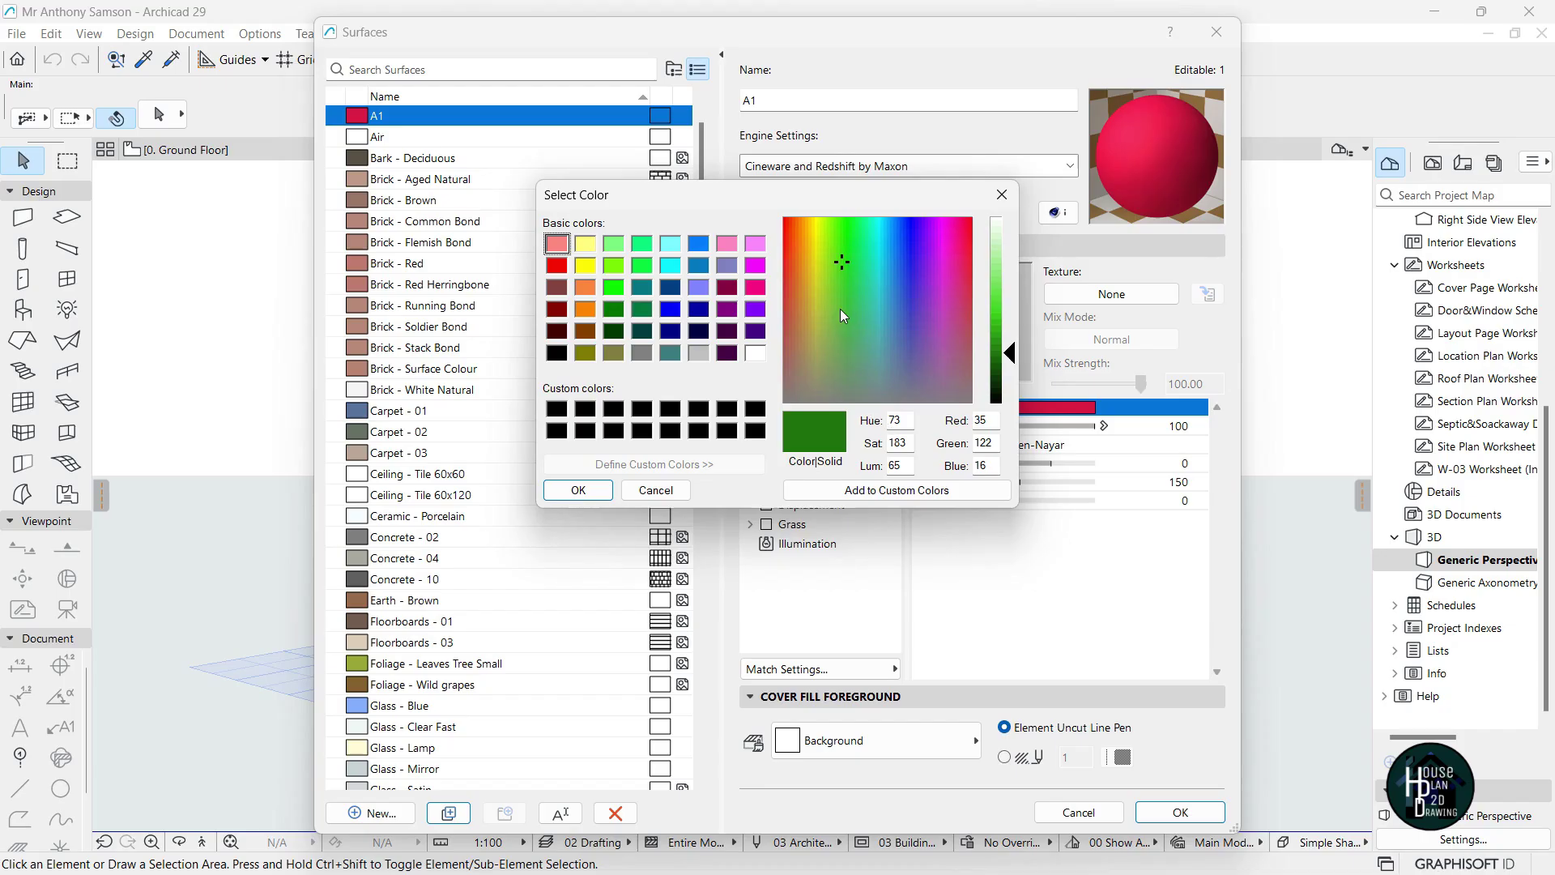
left_click(578, 490)
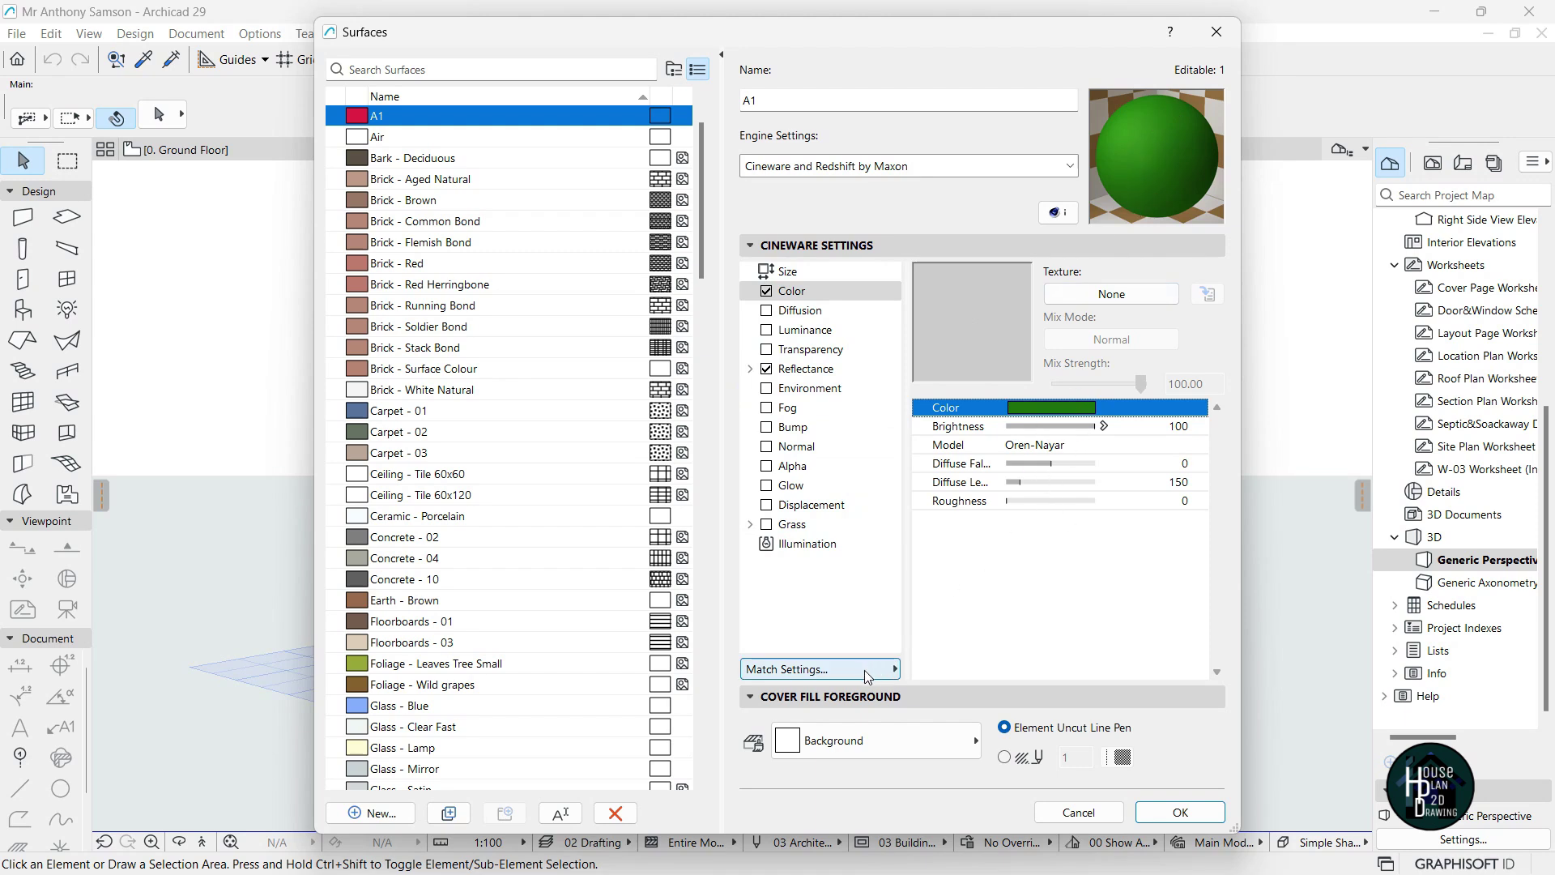
Match A1's basic and Cineware settings both ways, then confirm Surfaces with OK
left_click(833, 670)
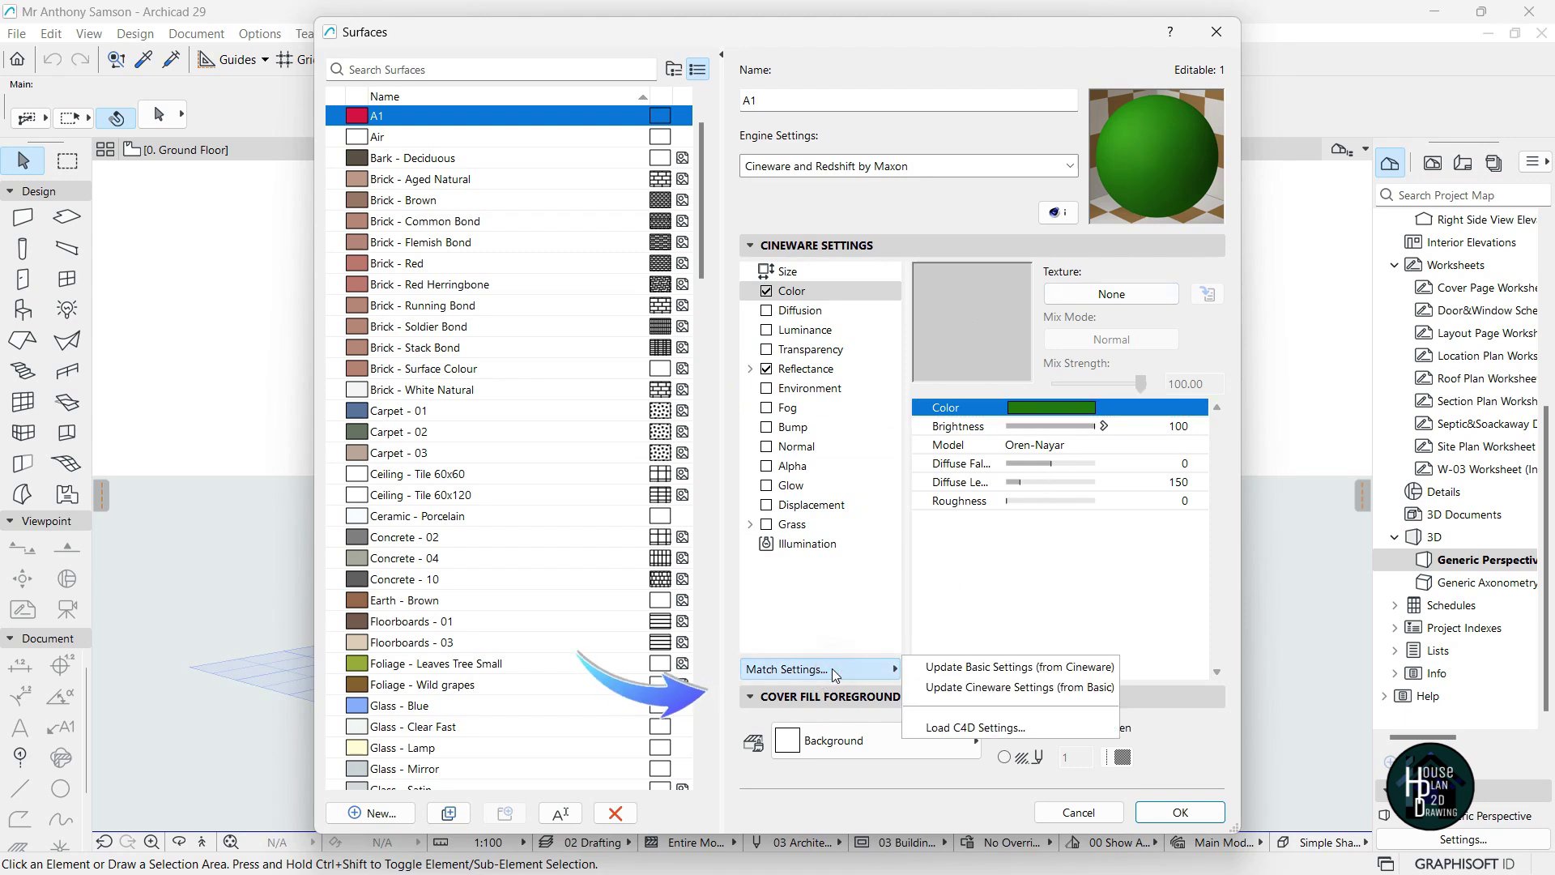
left_click(1025, 669)
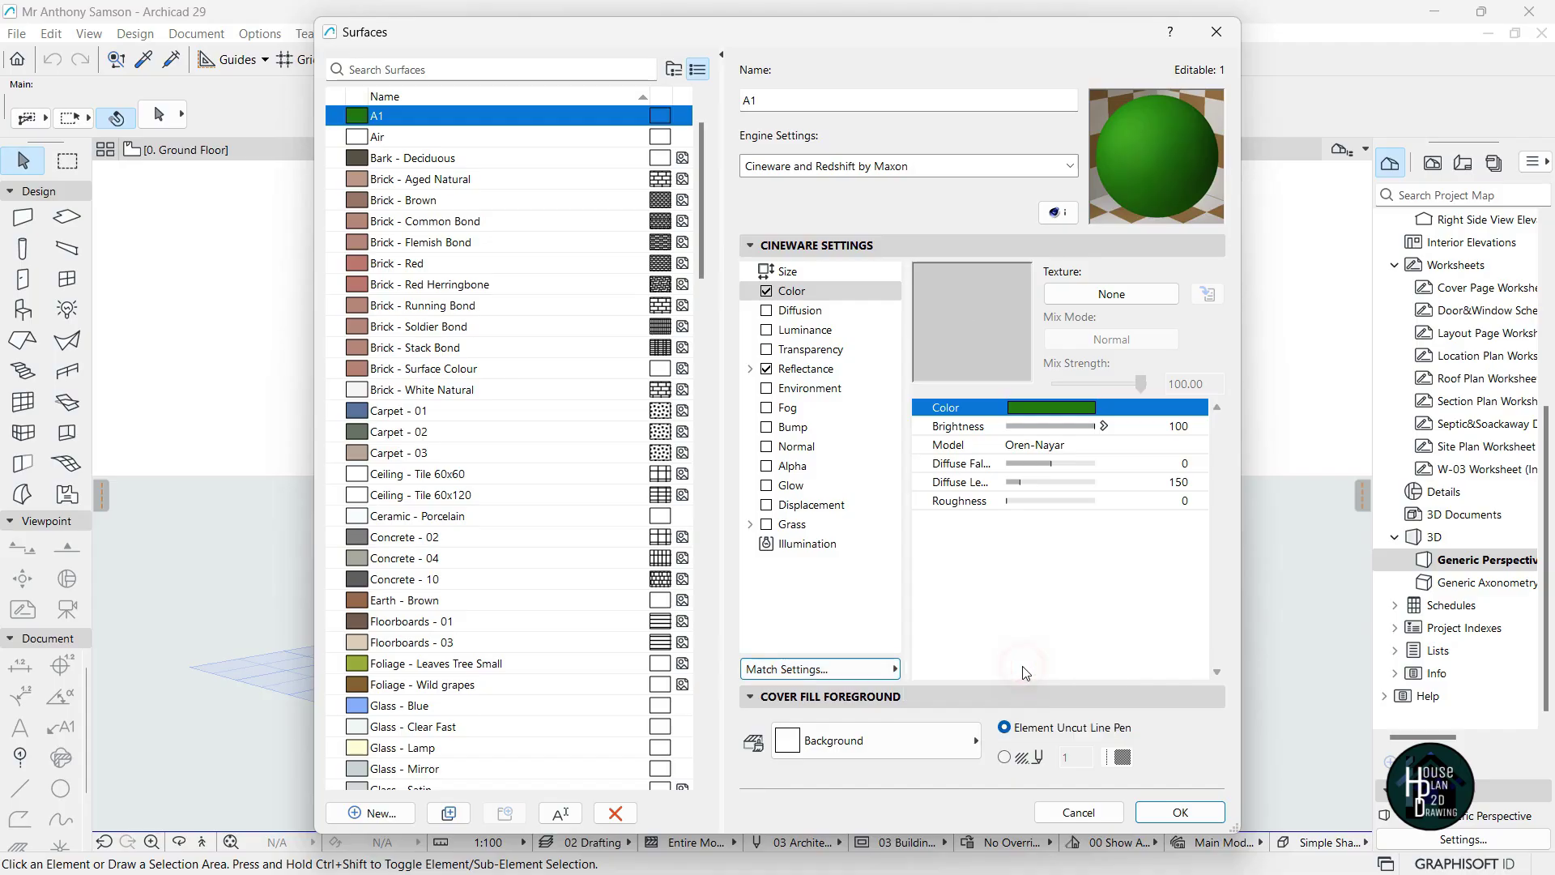
left_click(860, 672)
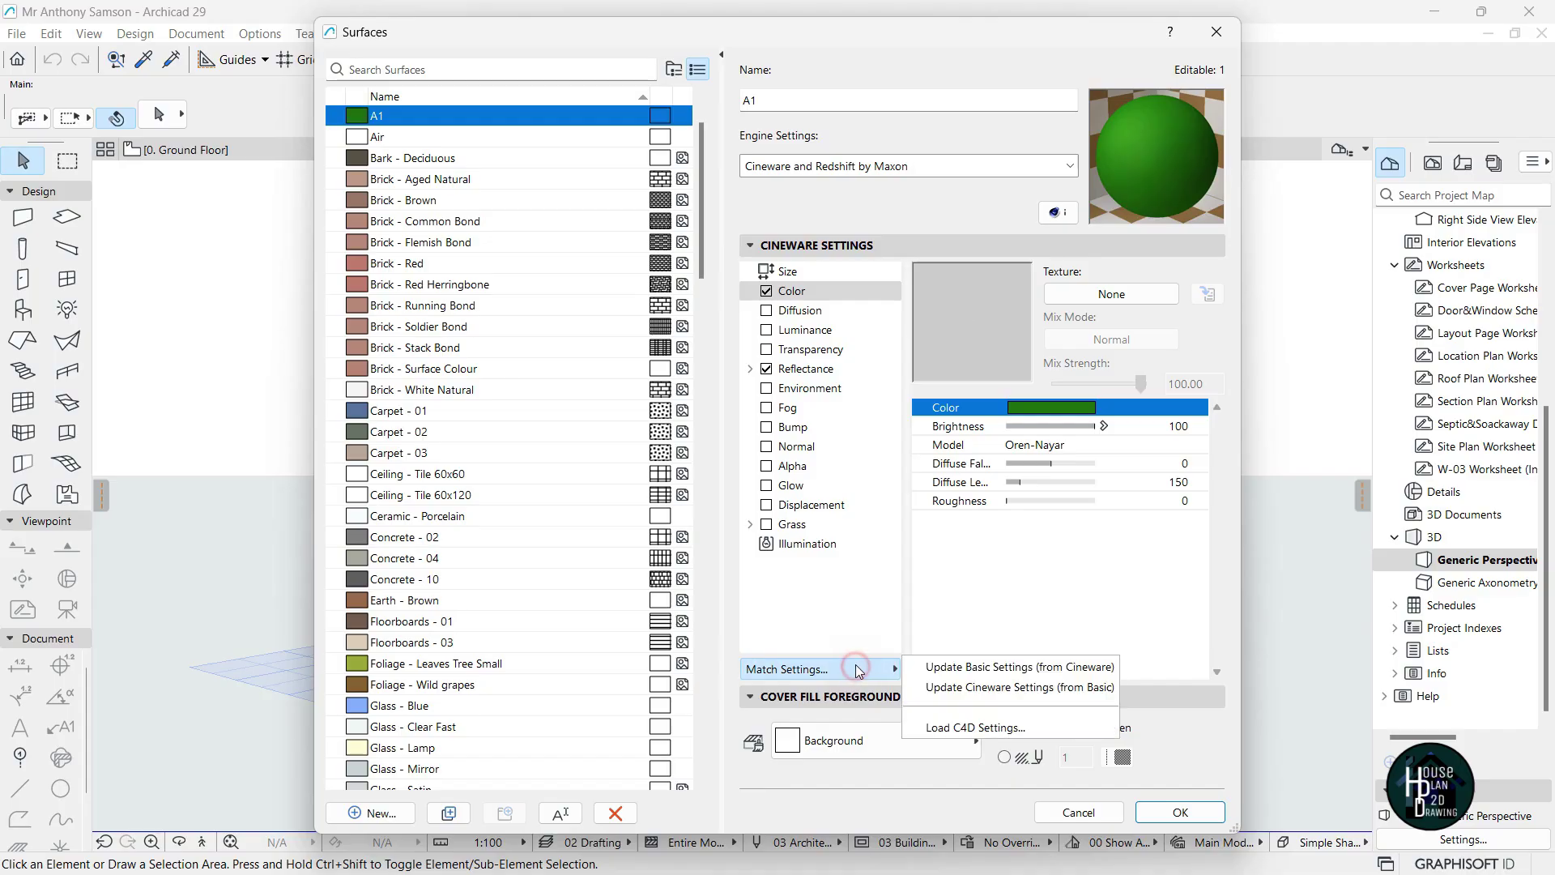
left_click(972, 688)
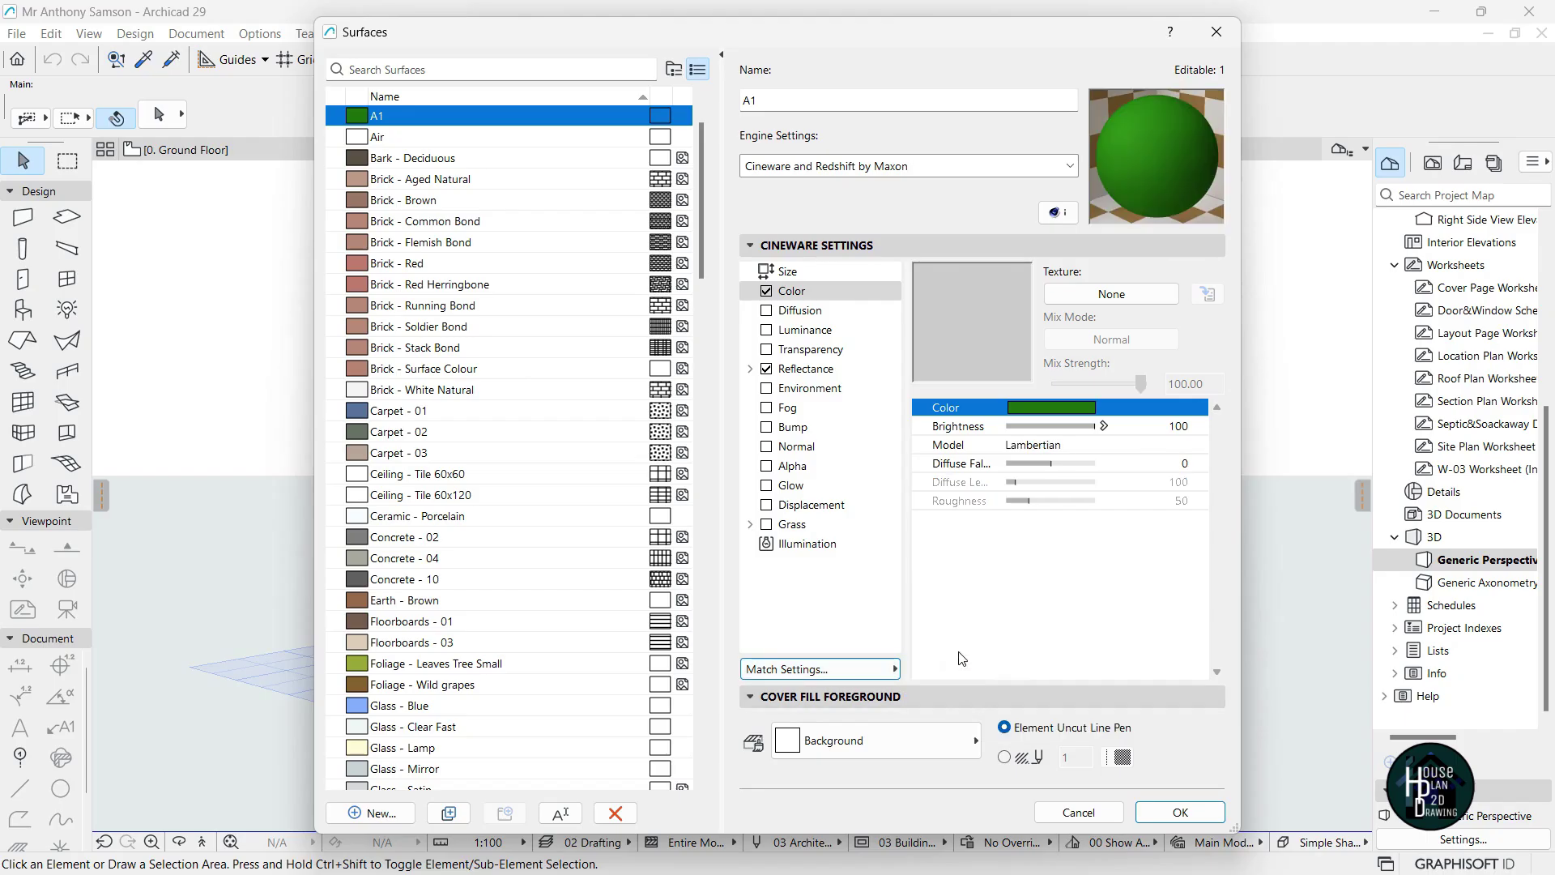
left_click(1197, 818)
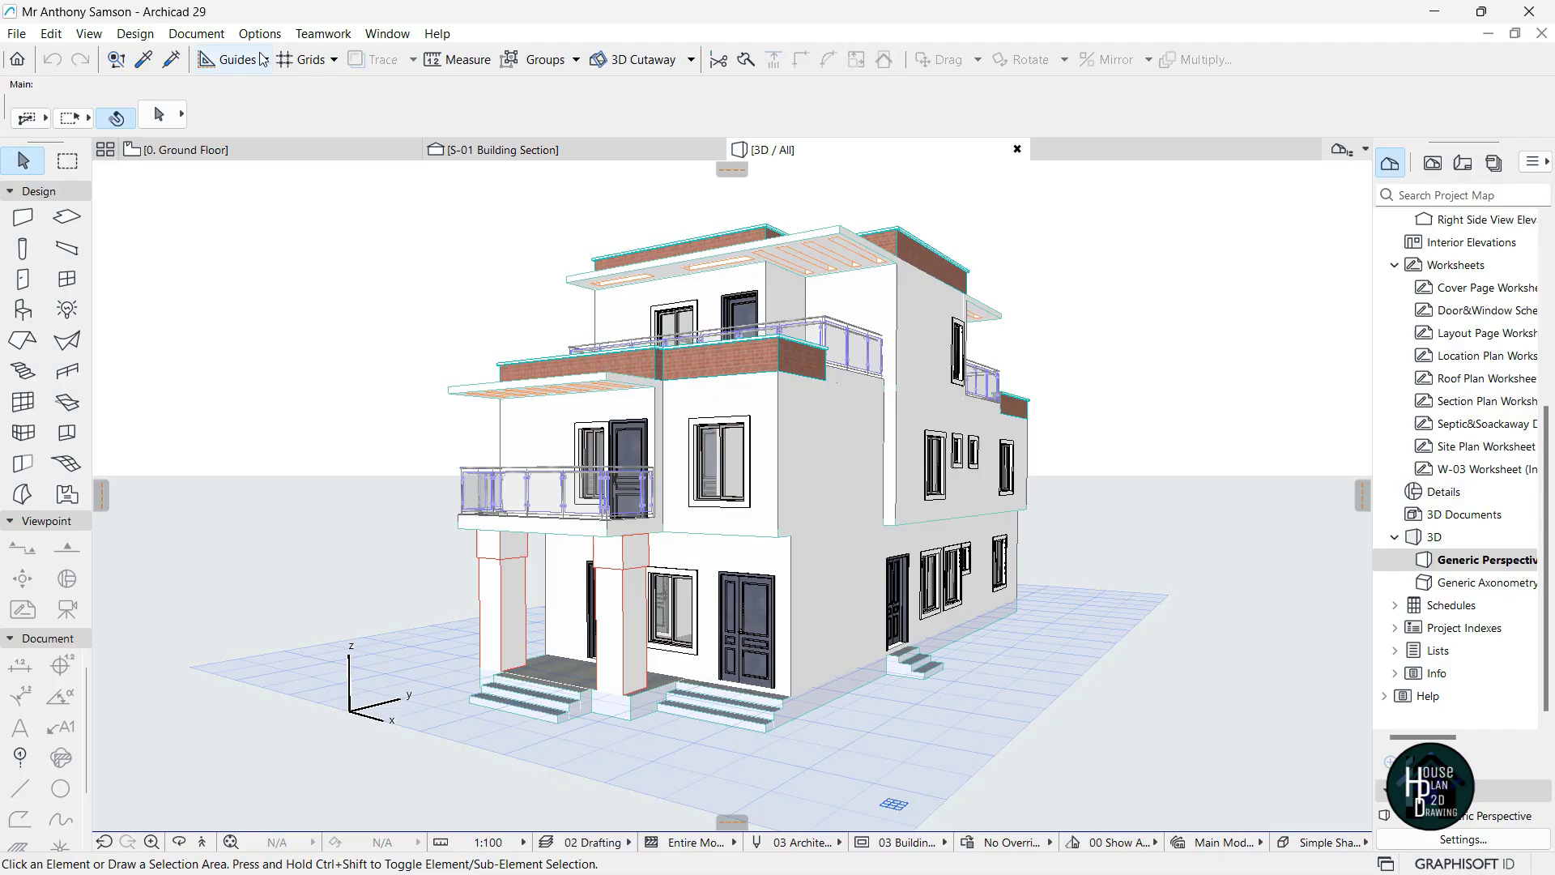
Apply the green A1 surface to the upper side wall with the Surface Painter
left_click(217, 36)
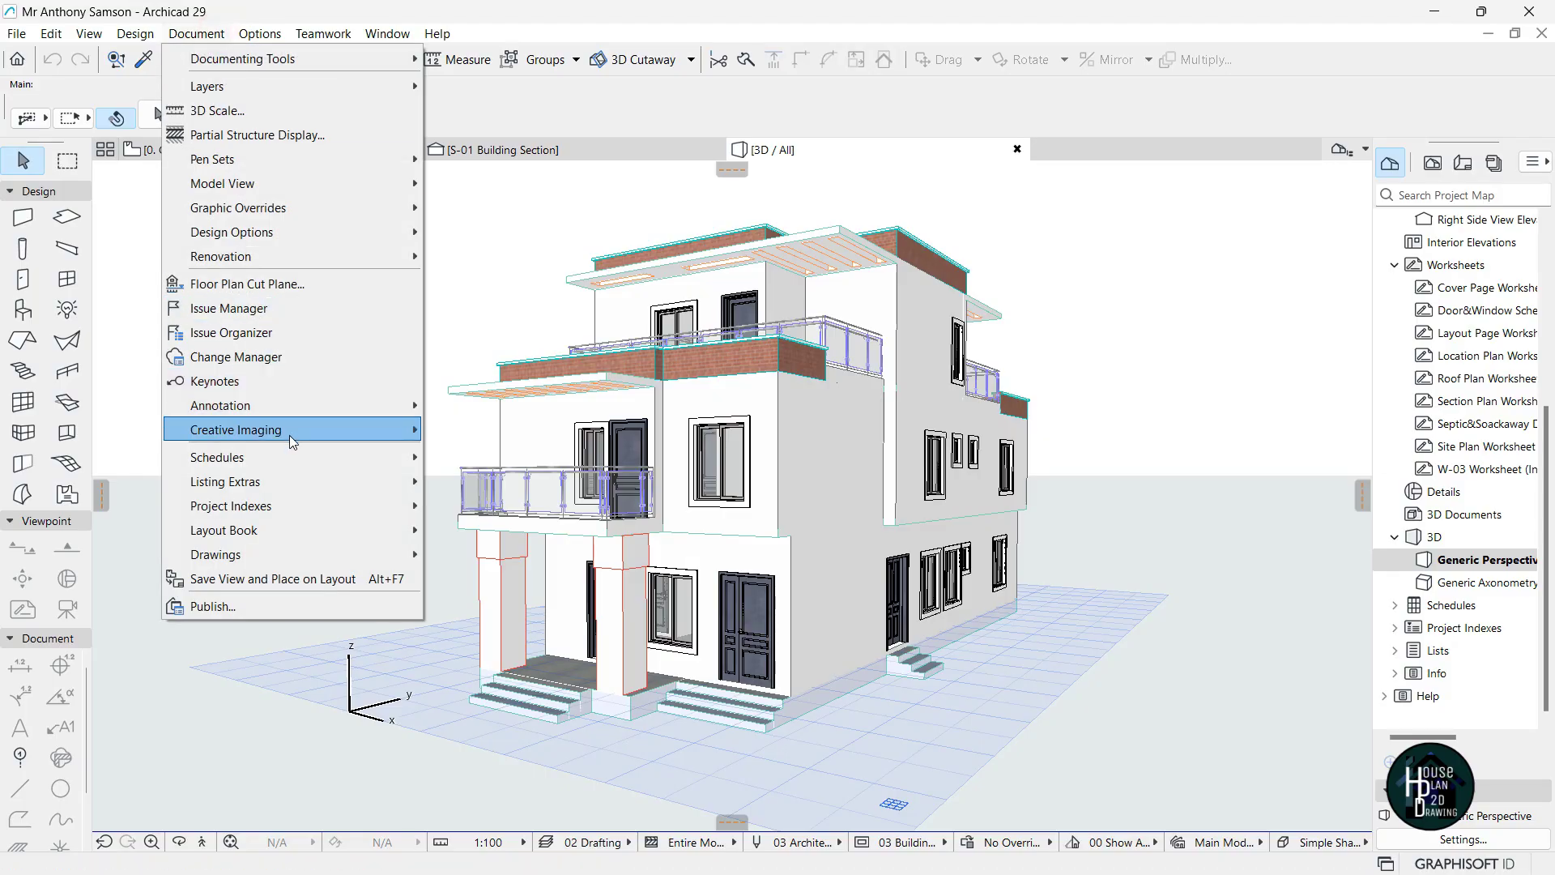
mouse_move(289, 435)
left_click(484, 559)
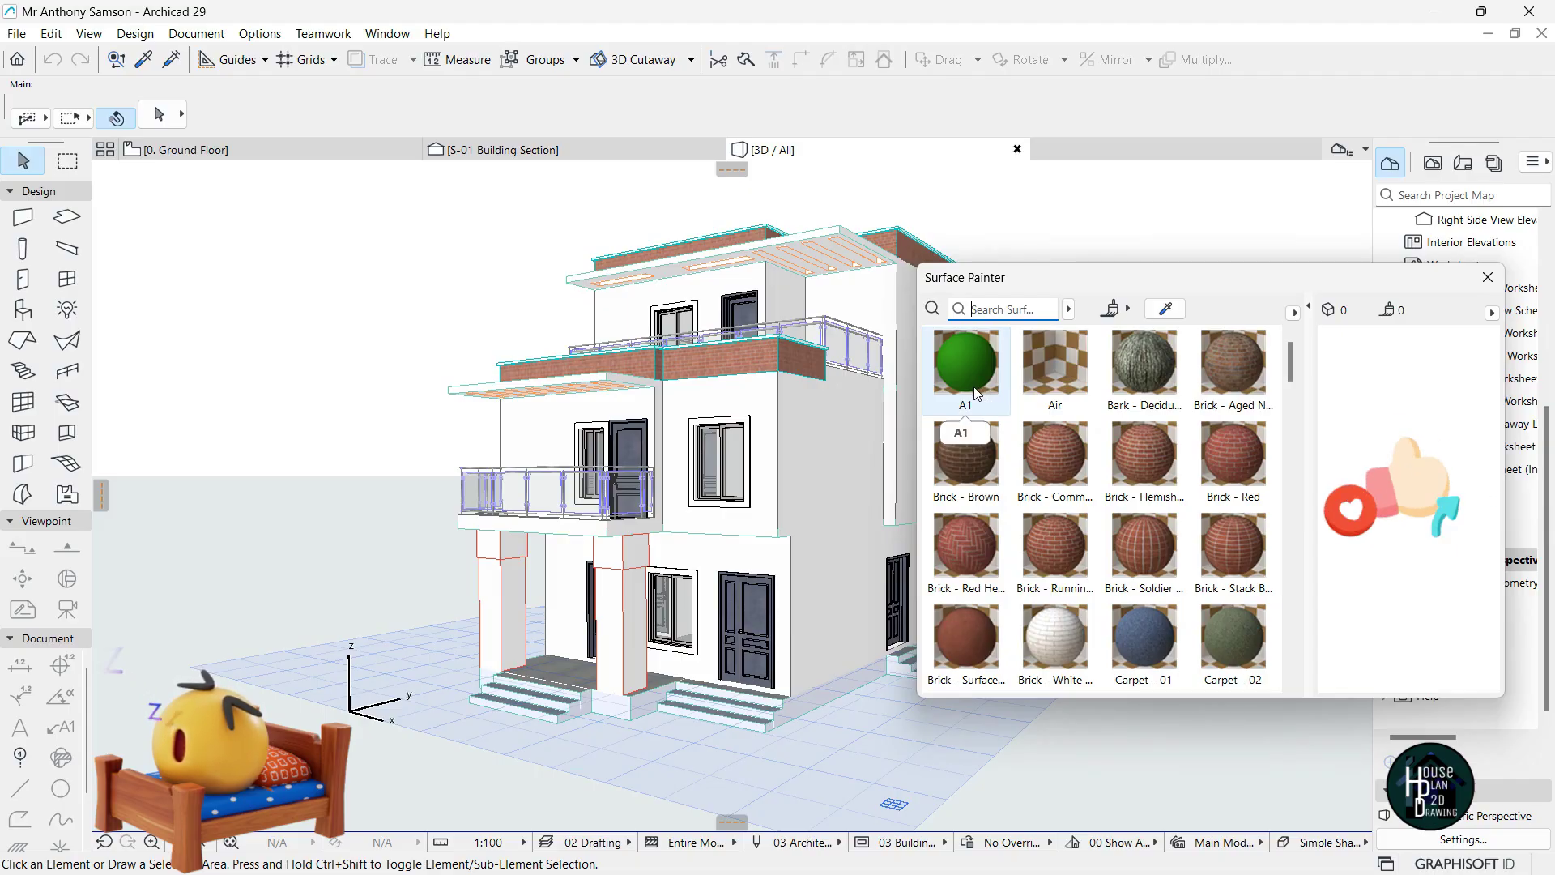
left_click_drag(962, 366, 821, 442)
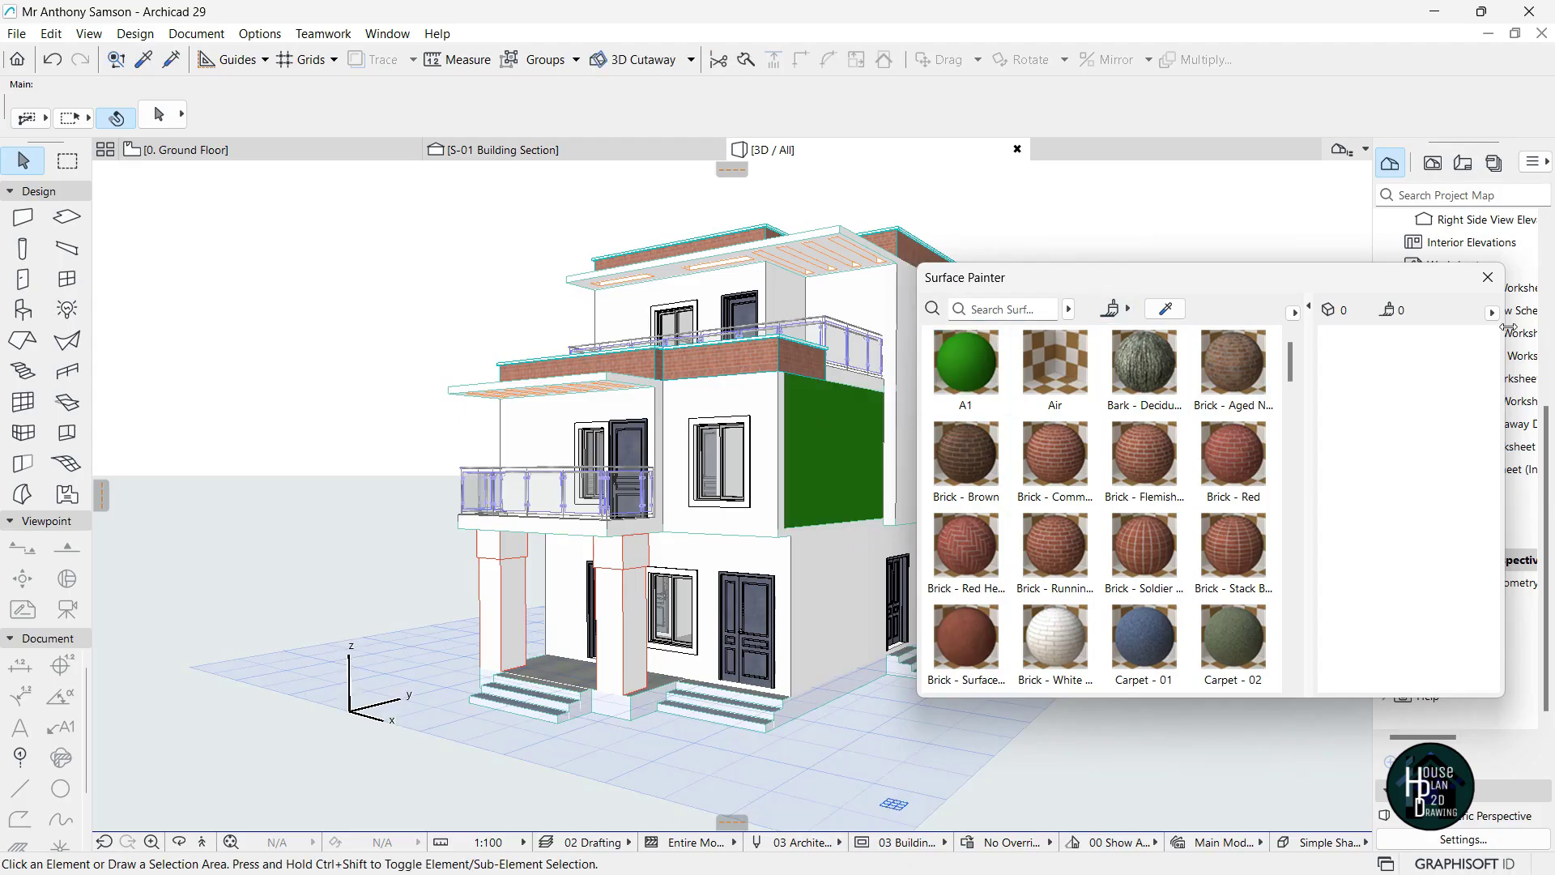
left_click(1487, 277)
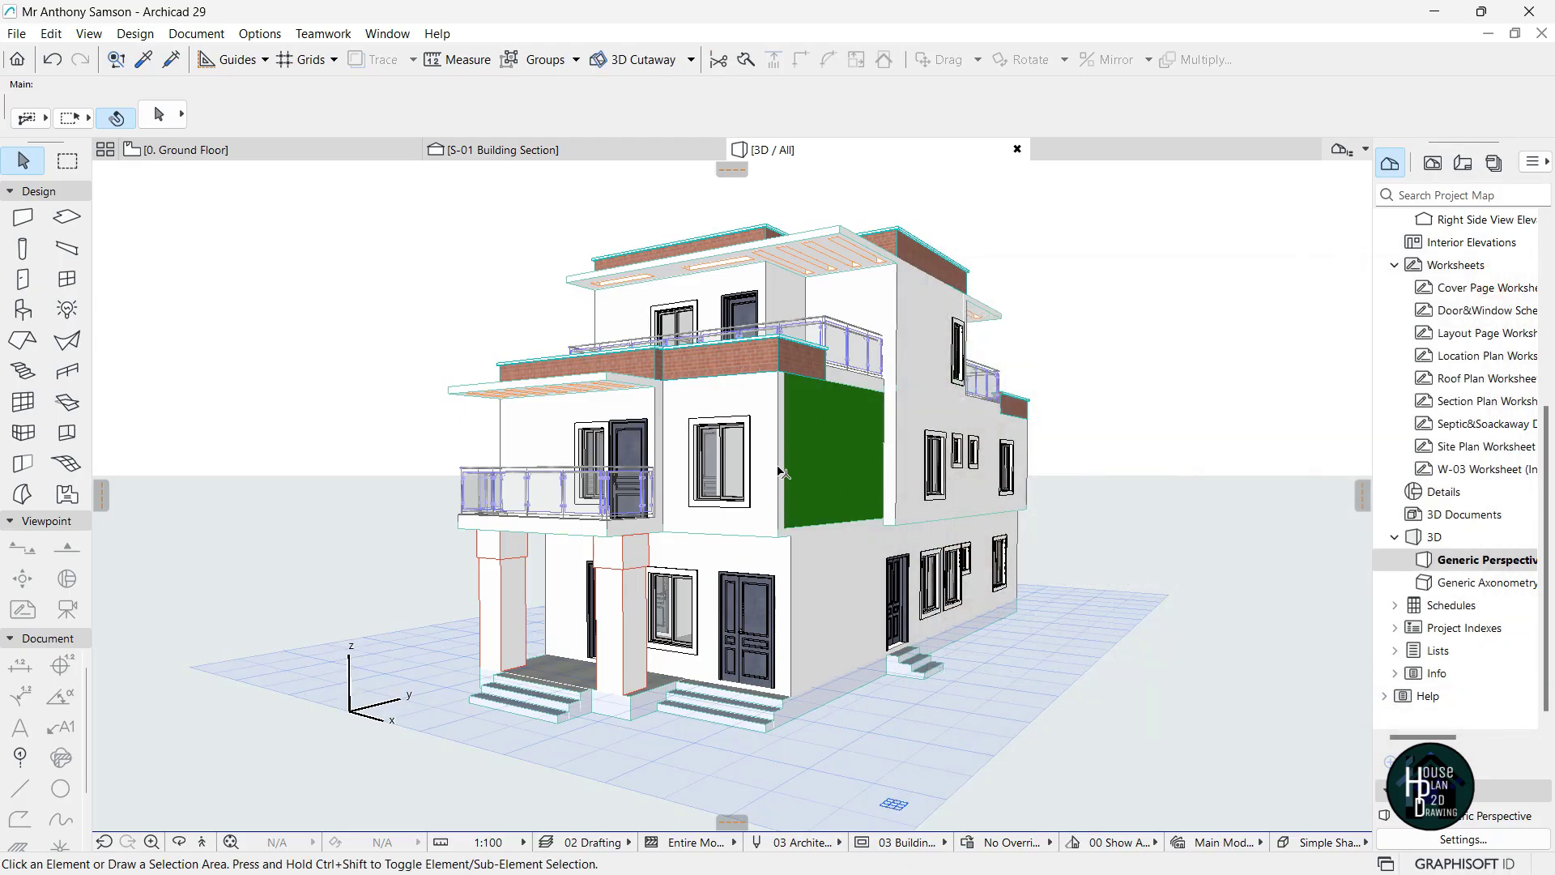
left_click_drag(842, 419, 830, 469)
scroll(835, 457, "up", 2)
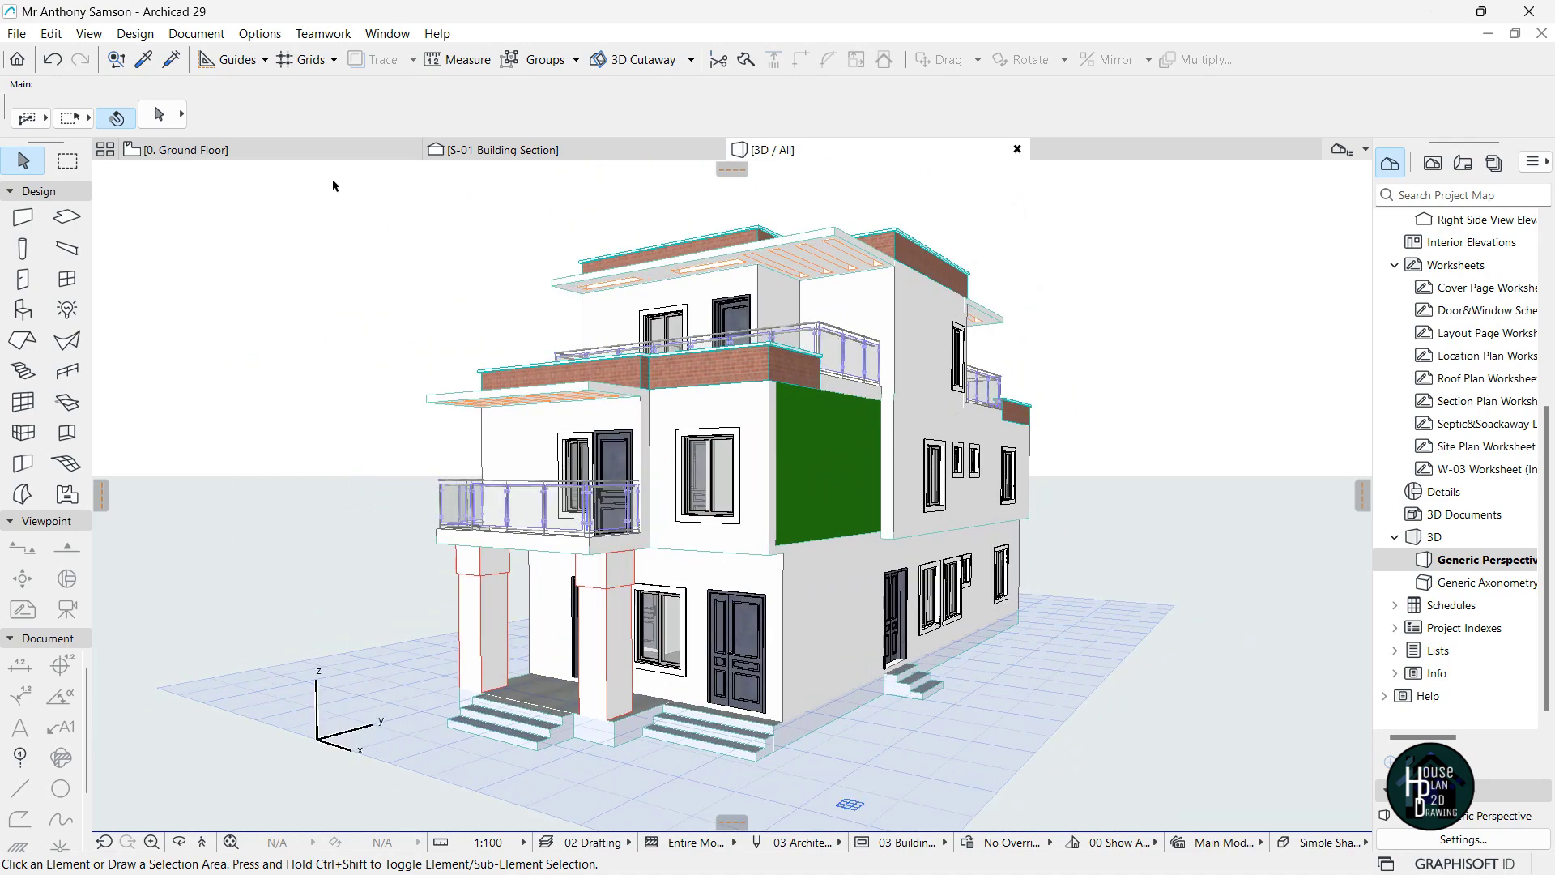
Set the PhotoRendering size to match the 3D window, 1264x663
left_click(196, 33)
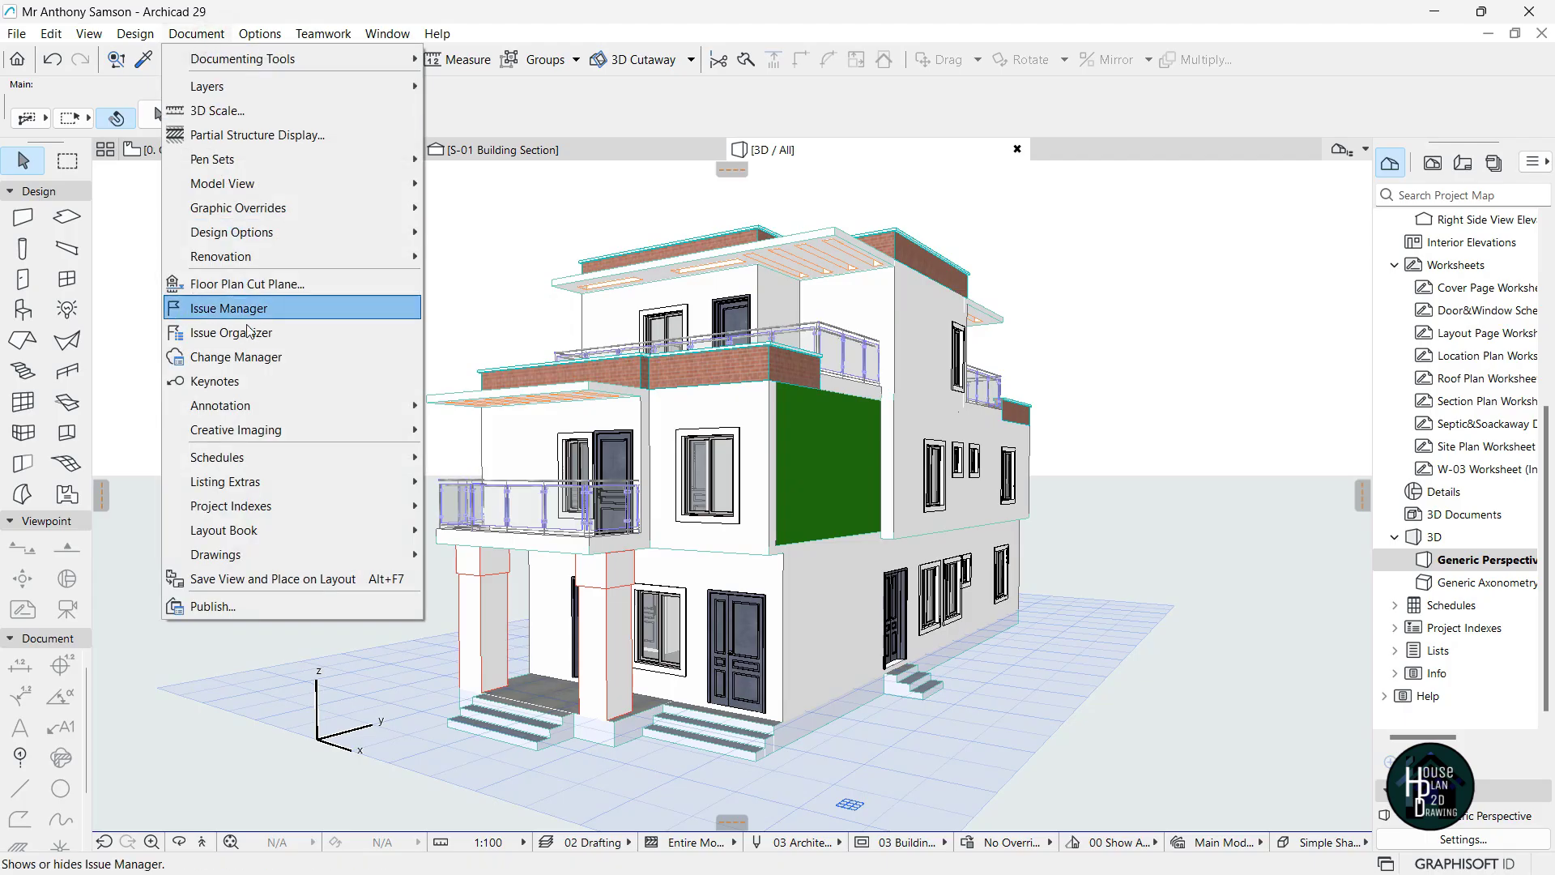
mouse_move(272, 430)
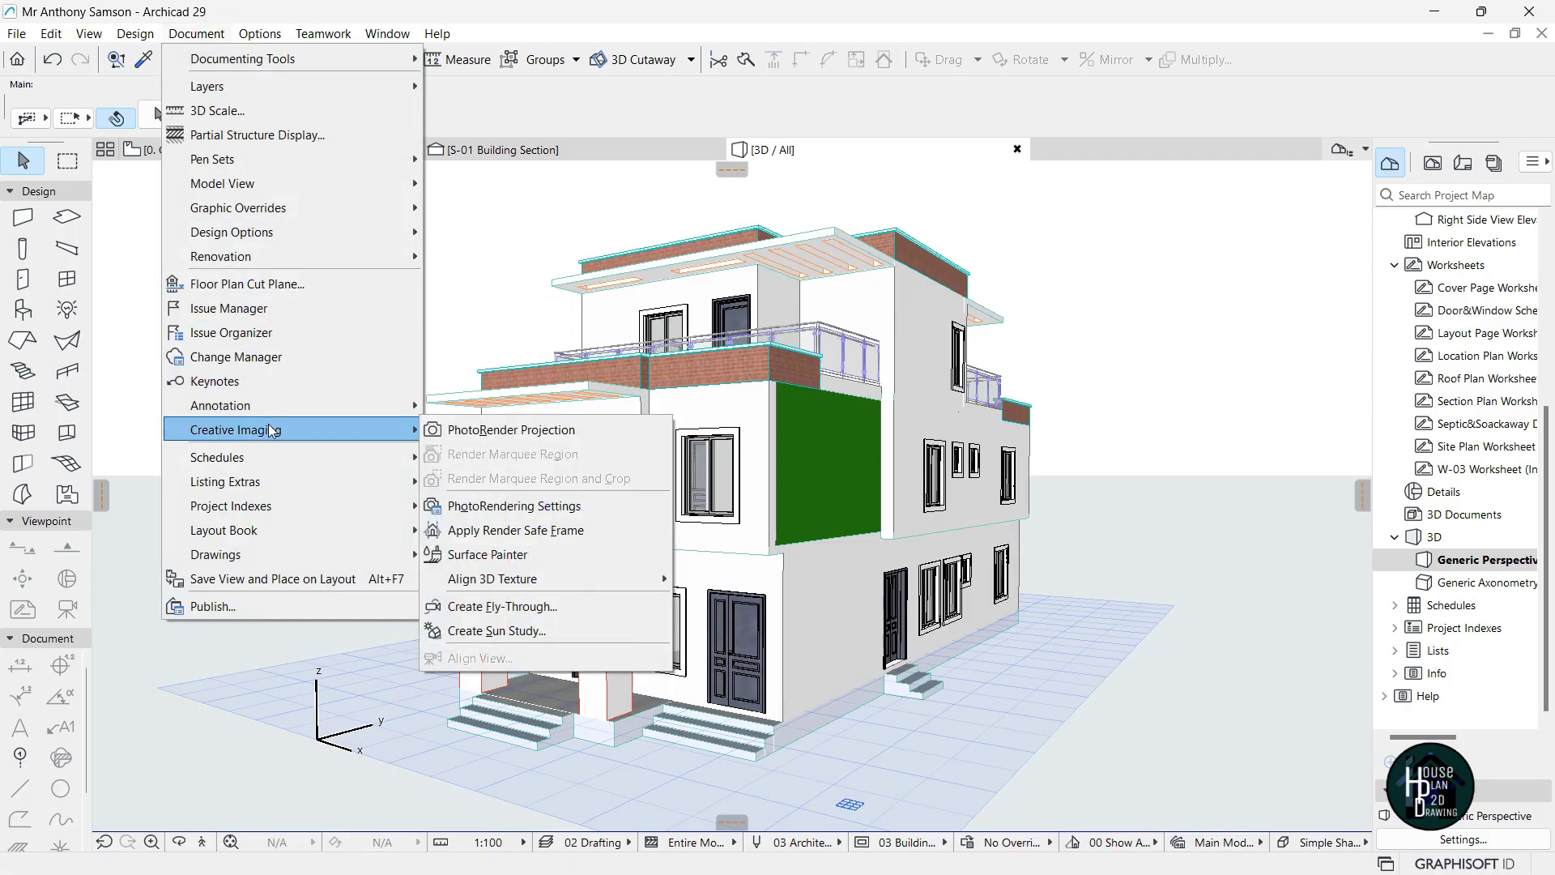
left_click(522, 506)
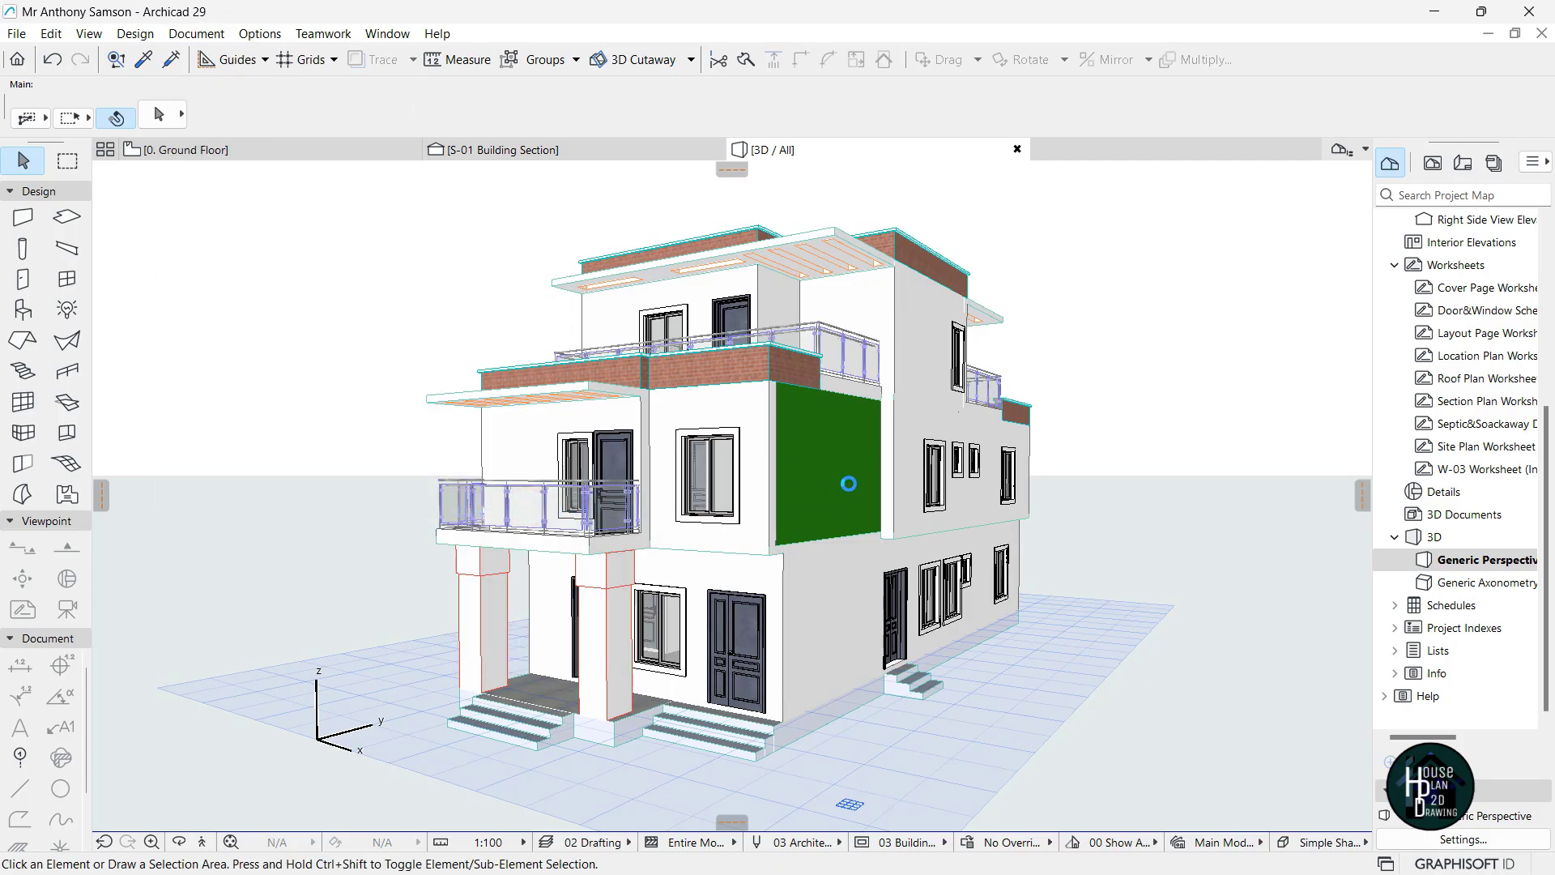
left_click(694, 262)
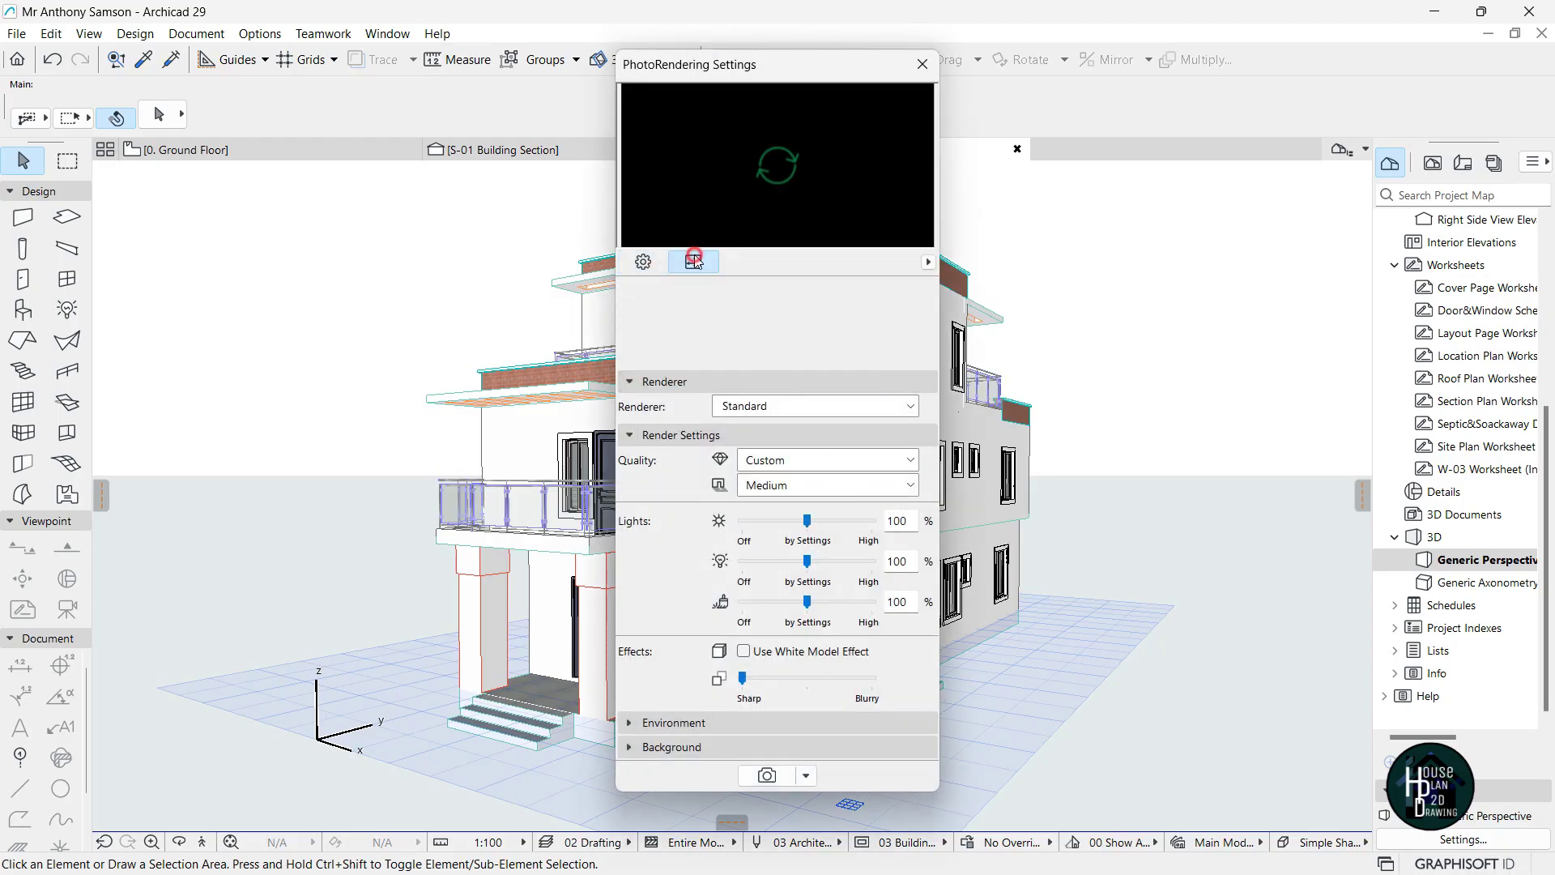
left_click(911, 291)
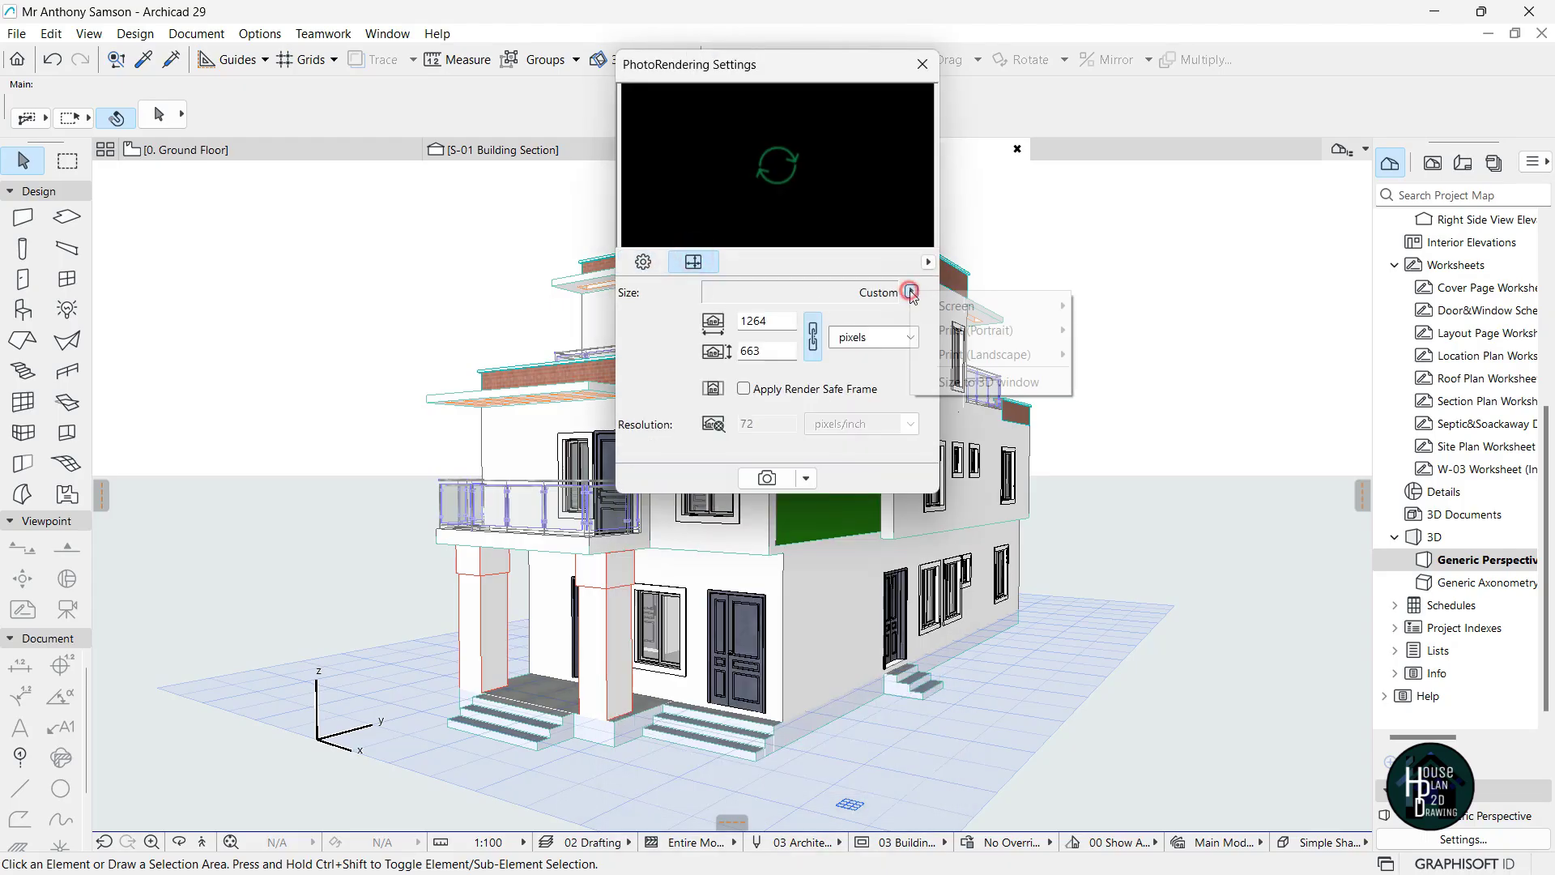
left_click(960, 387)
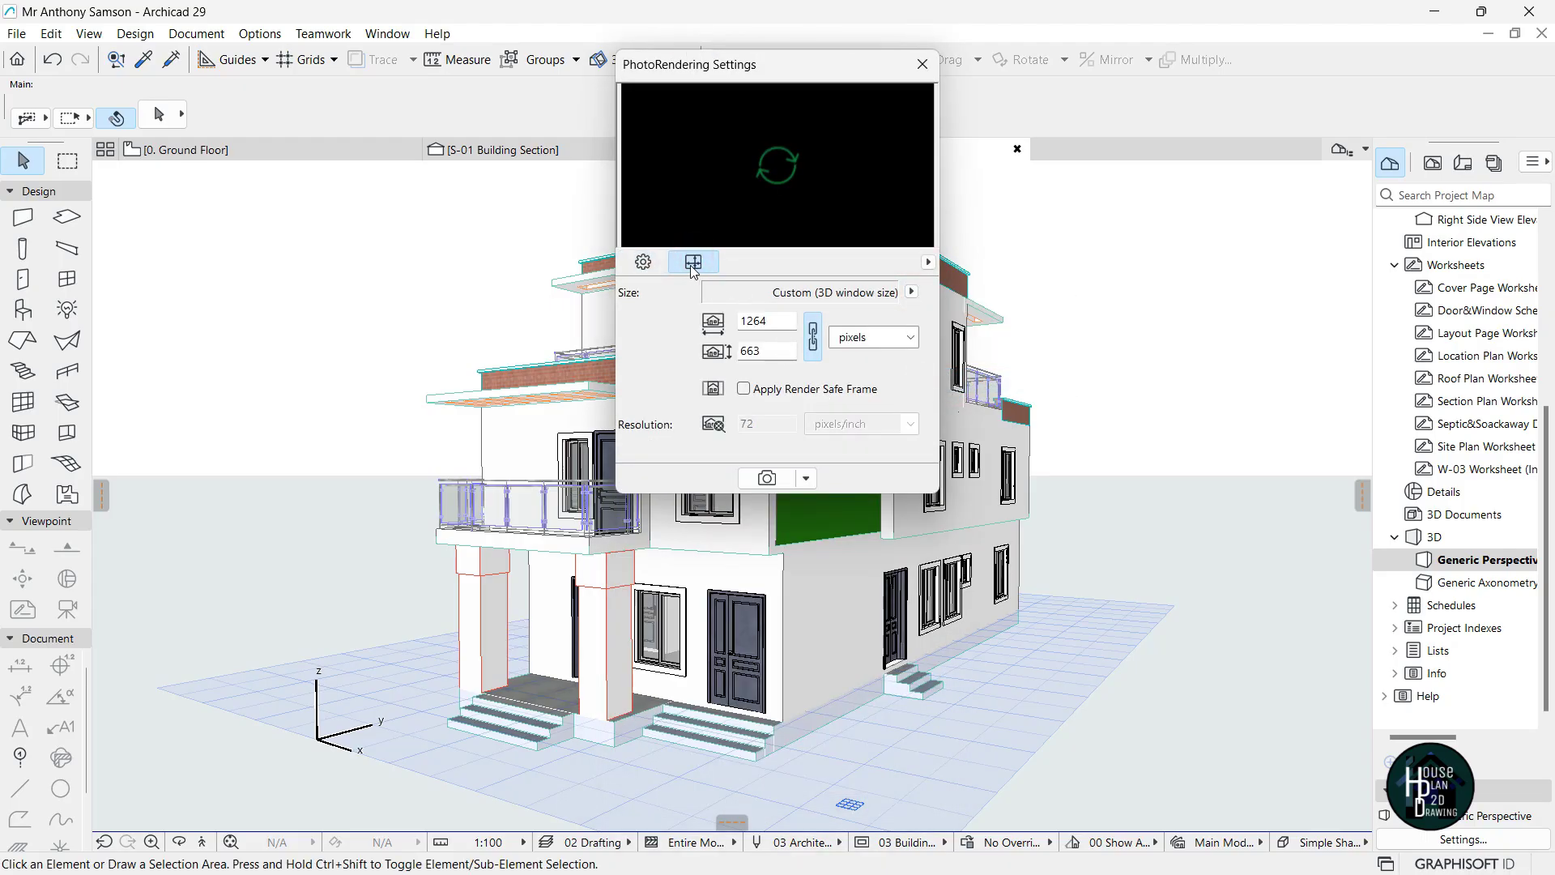
Reapply the 3D-window size and start the Cineware photorender of the house
left_click(643, 261)
left_click(693, 262)
left_click(913, 292)
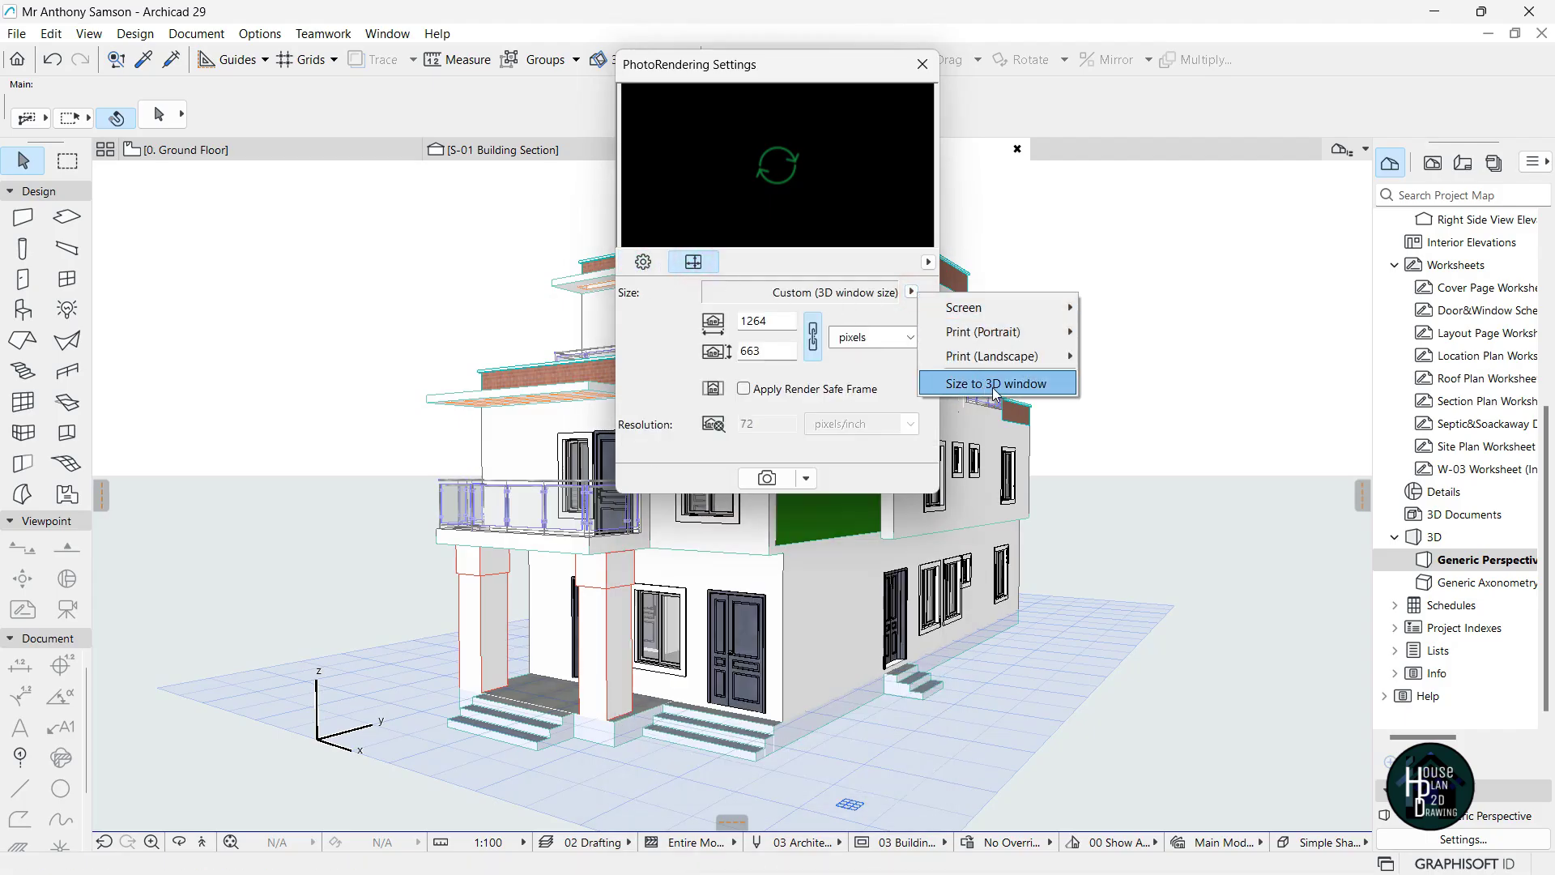
left_click(996, 384)
left_click(643, 262)
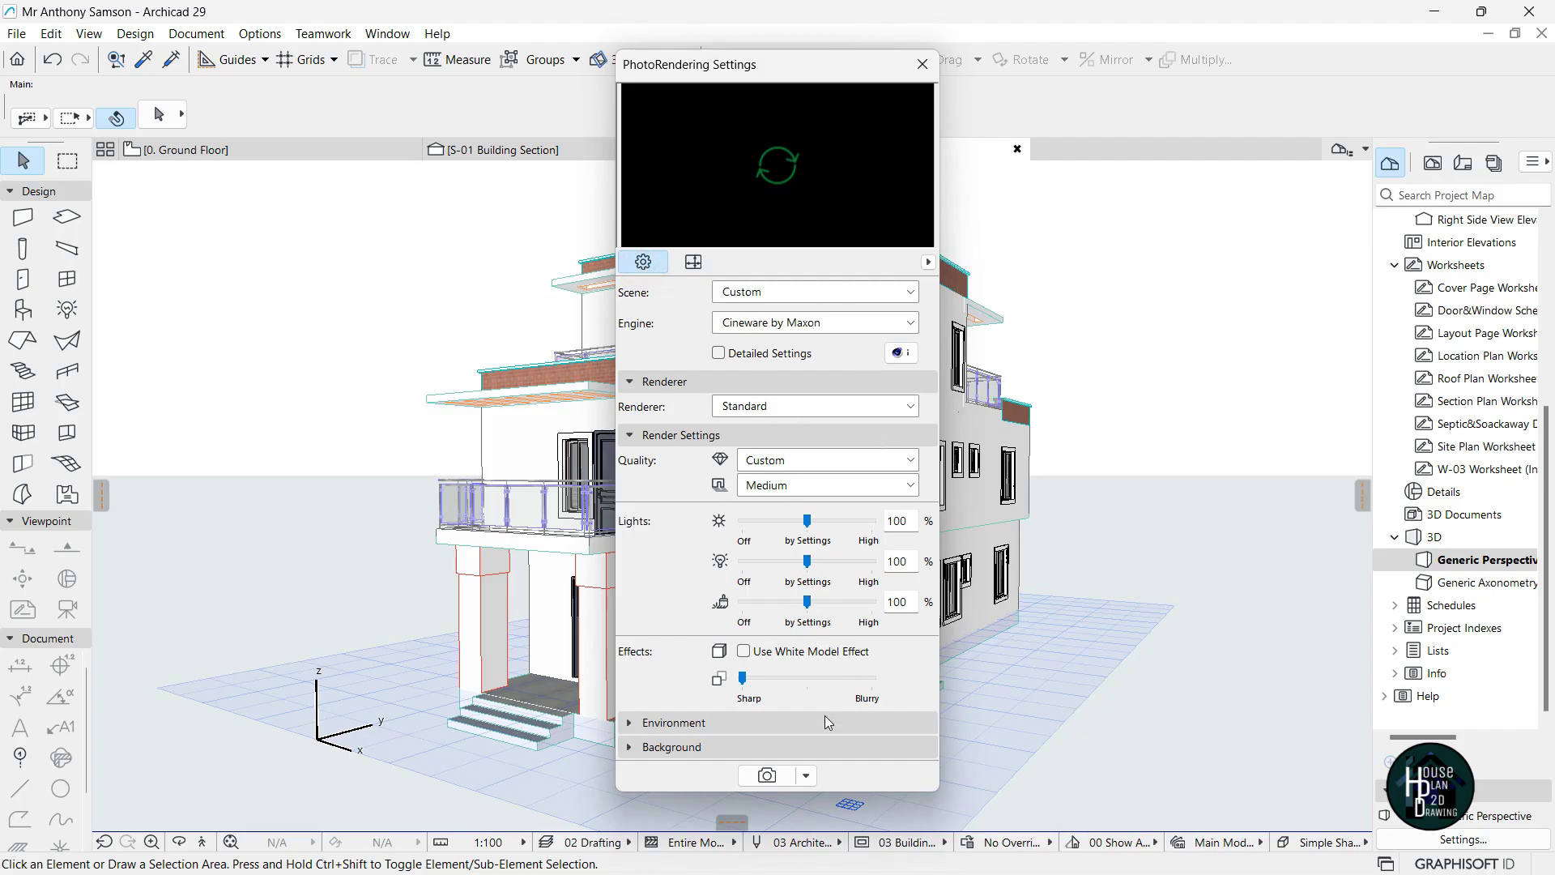
left_click(768, 775)
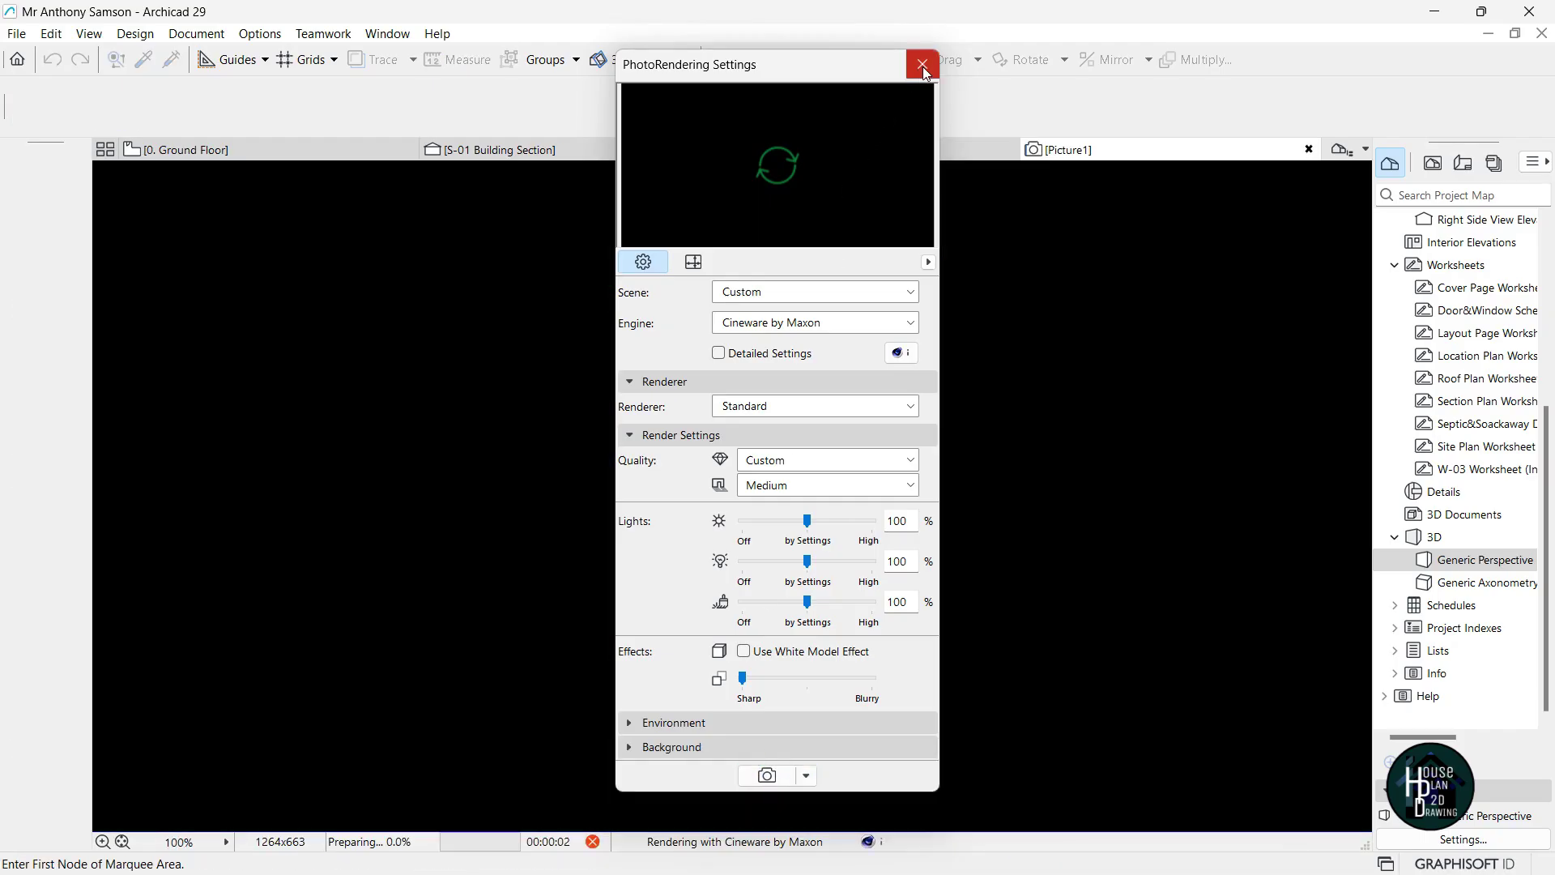
Close PhotoRendering Settings, then close the finished Picture1 render without saving
left_click(923, 64)
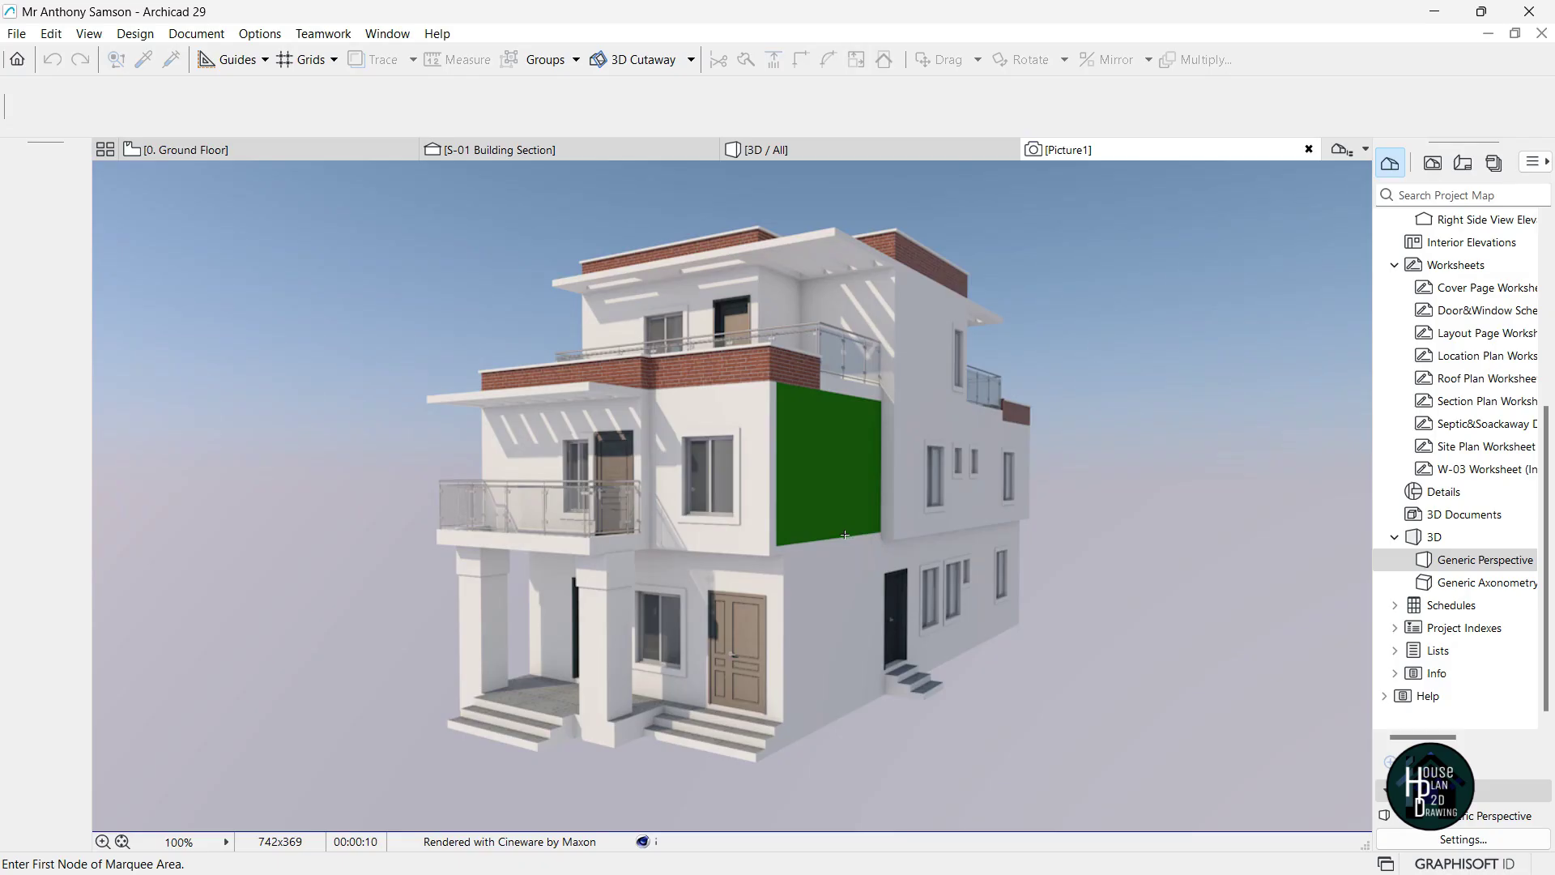
left_click(1309, 150)
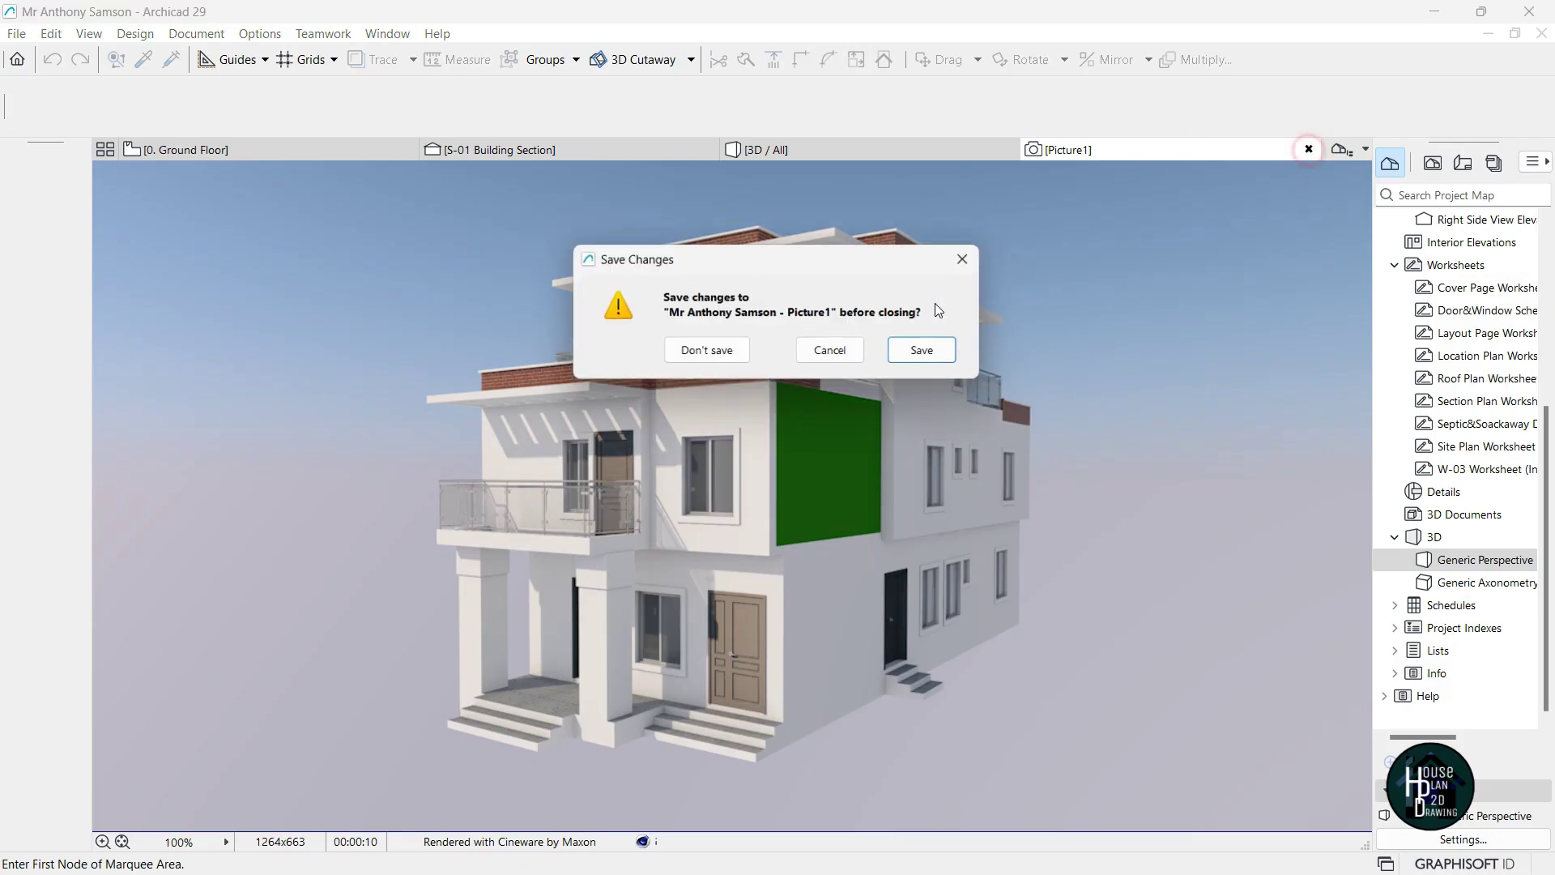
left_click(684, 356)
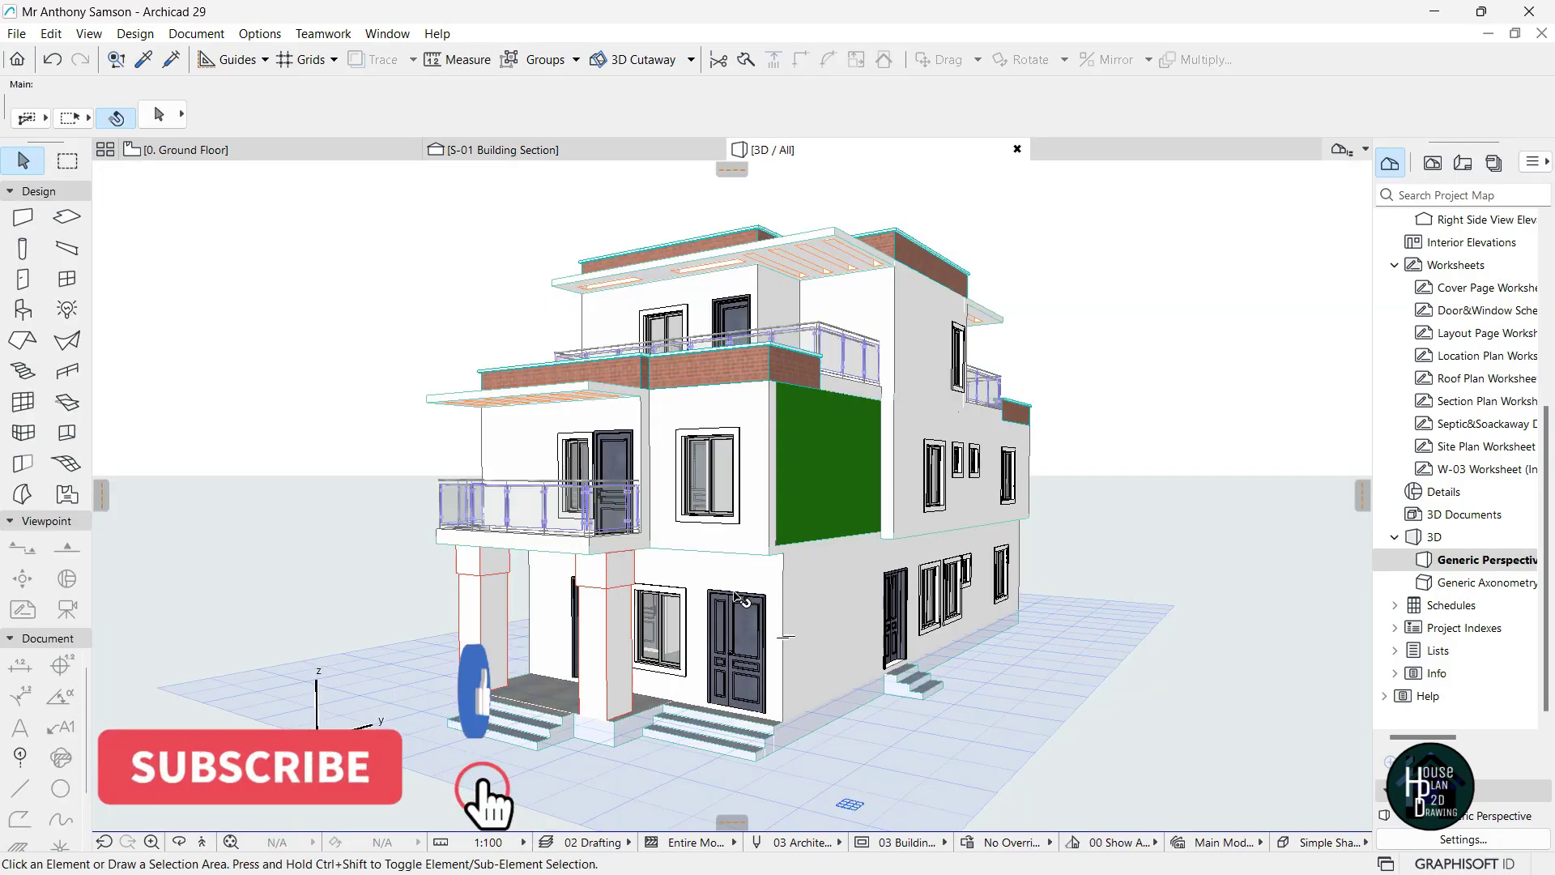
In Surfaces, duplicate the A1 surface and name the copy A2
left_click(260, 34)
mouse_move(340, 59)
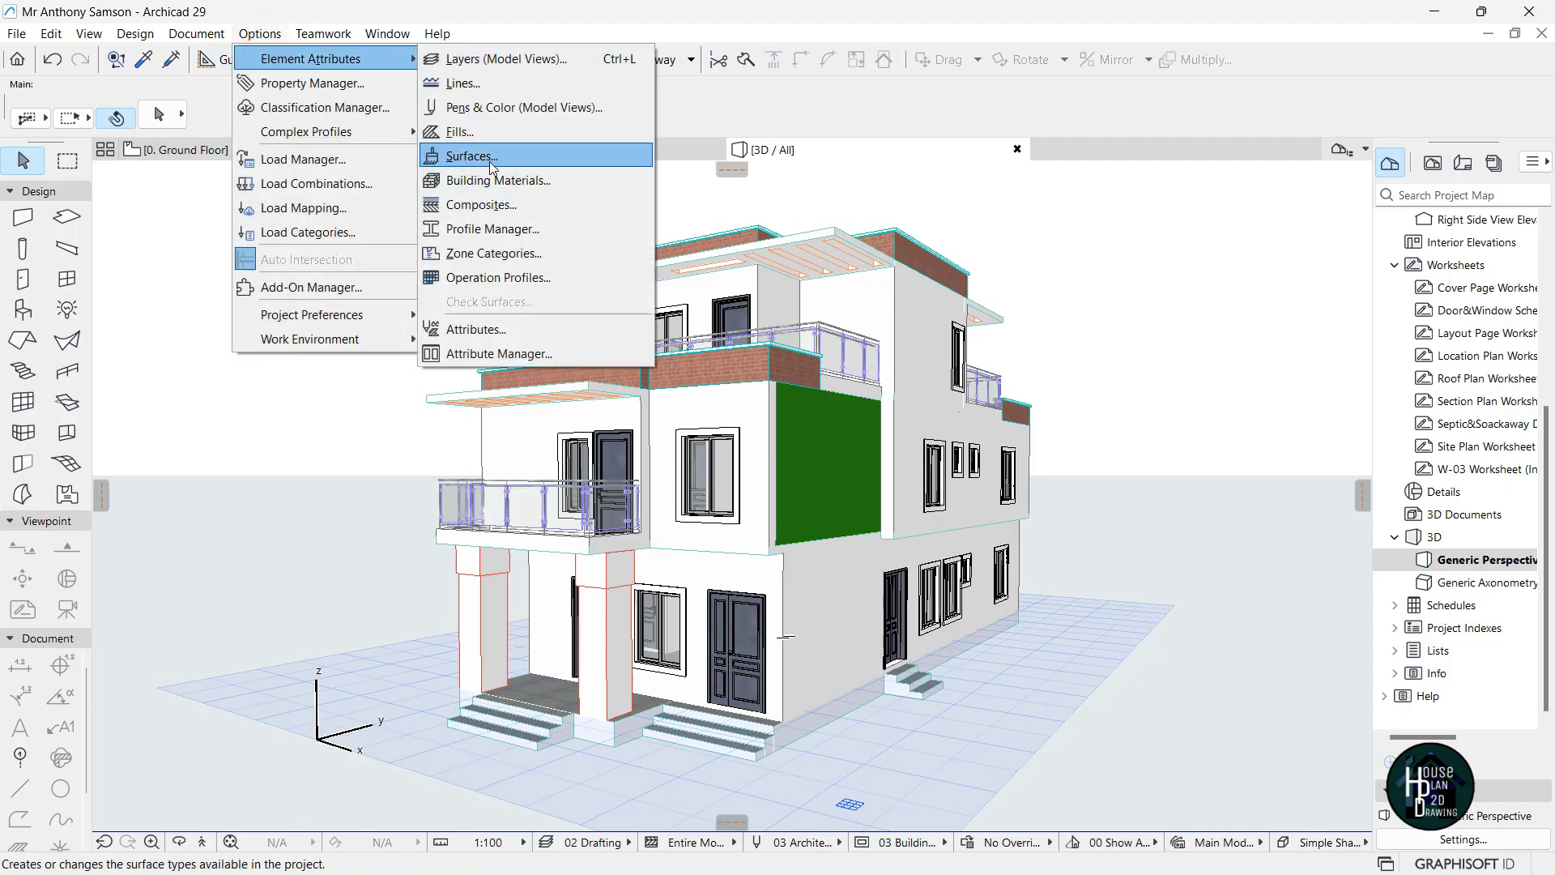
left_click(491, 156)
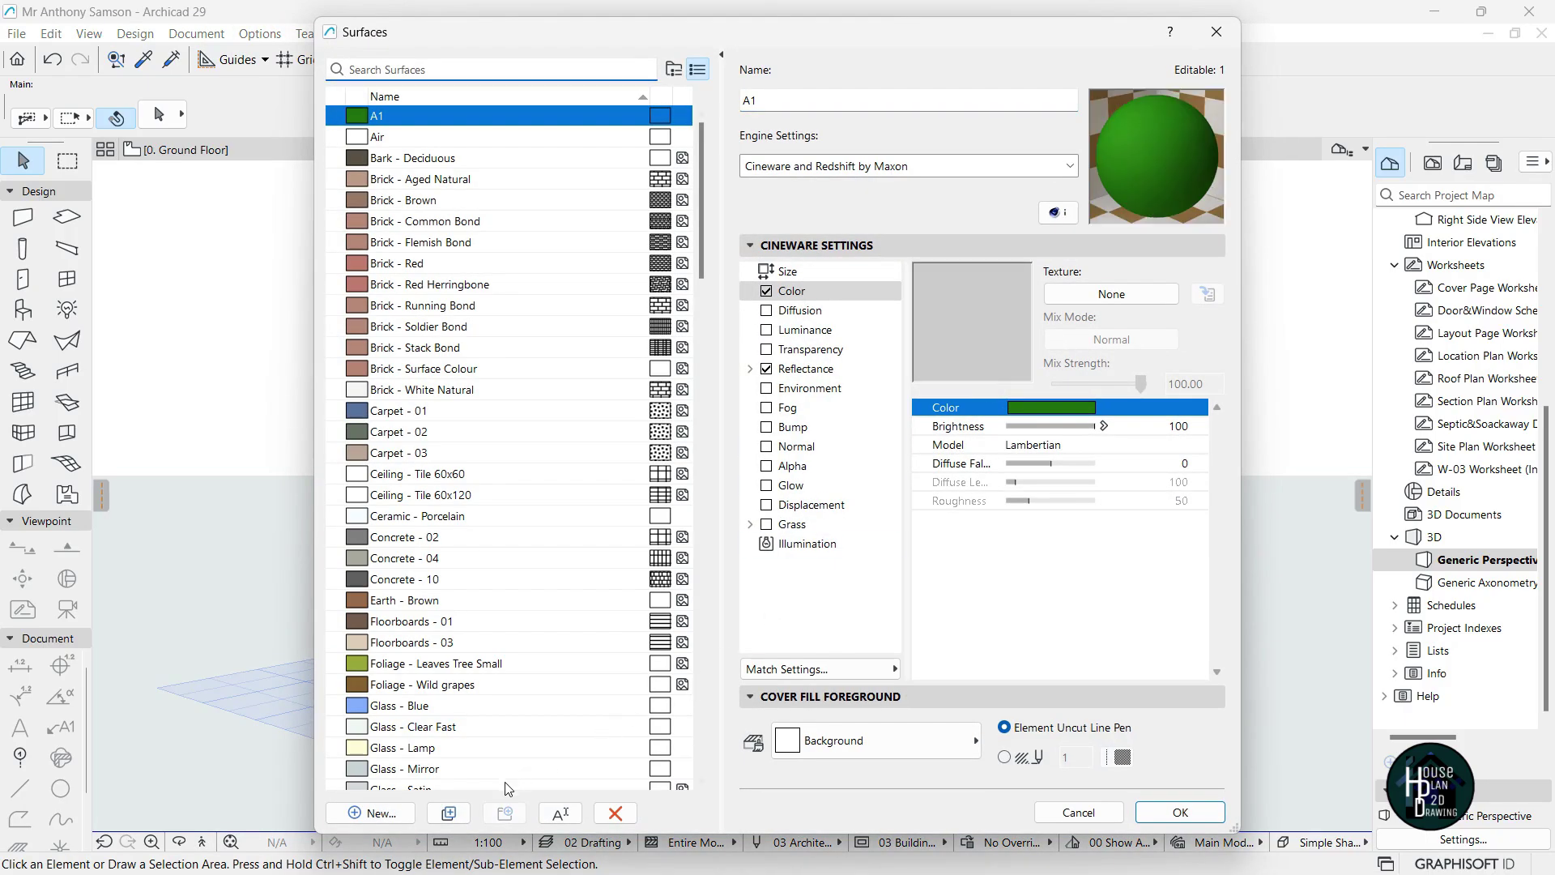
left_click(448, 813)
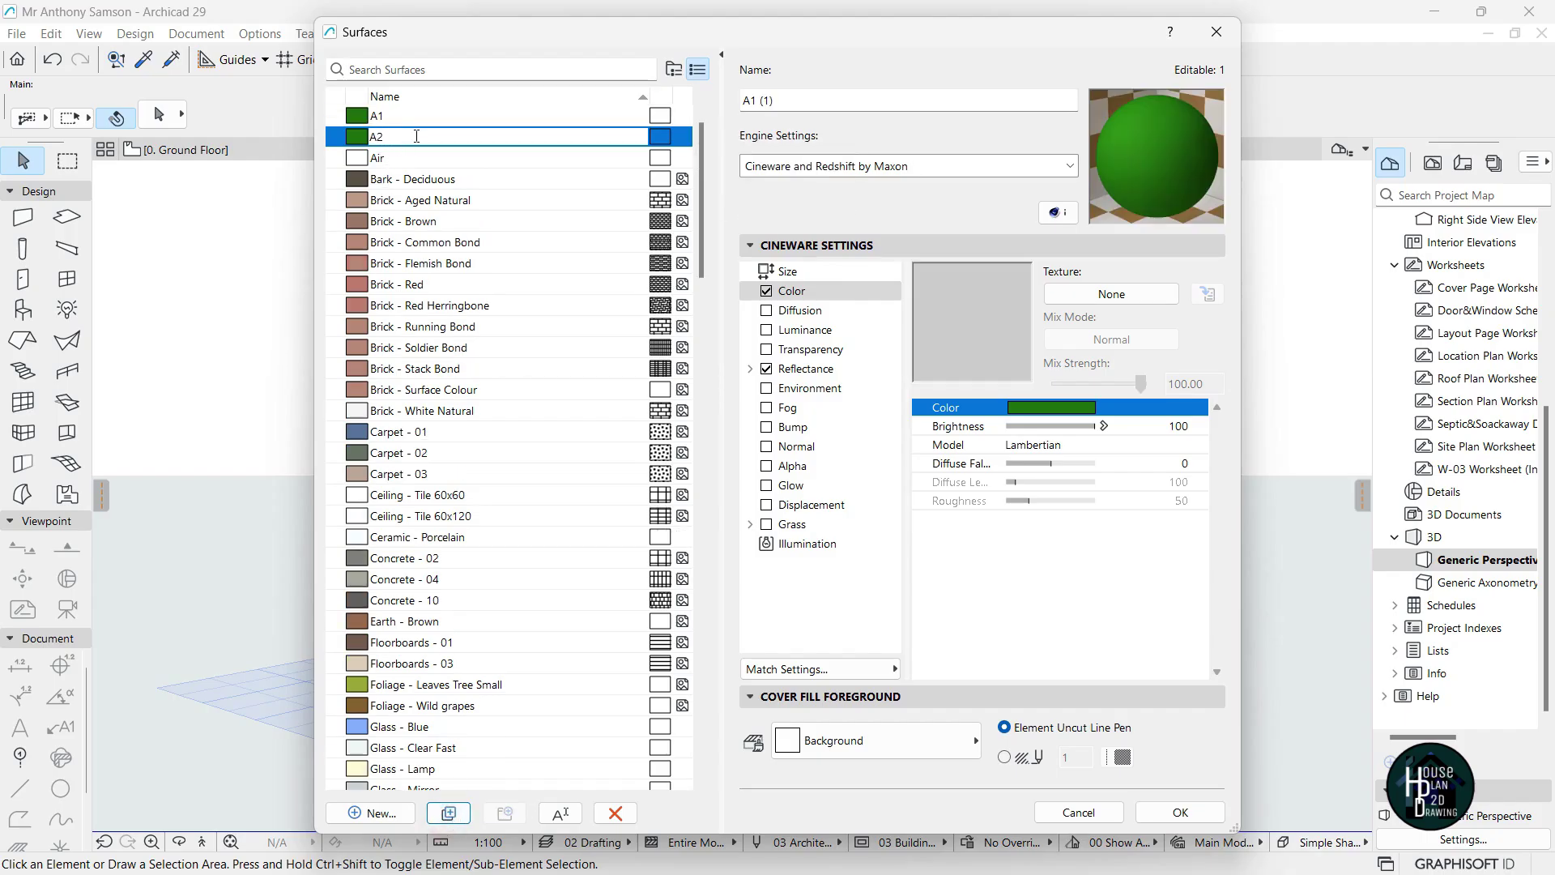
type("A2")
left_click(825, 291)
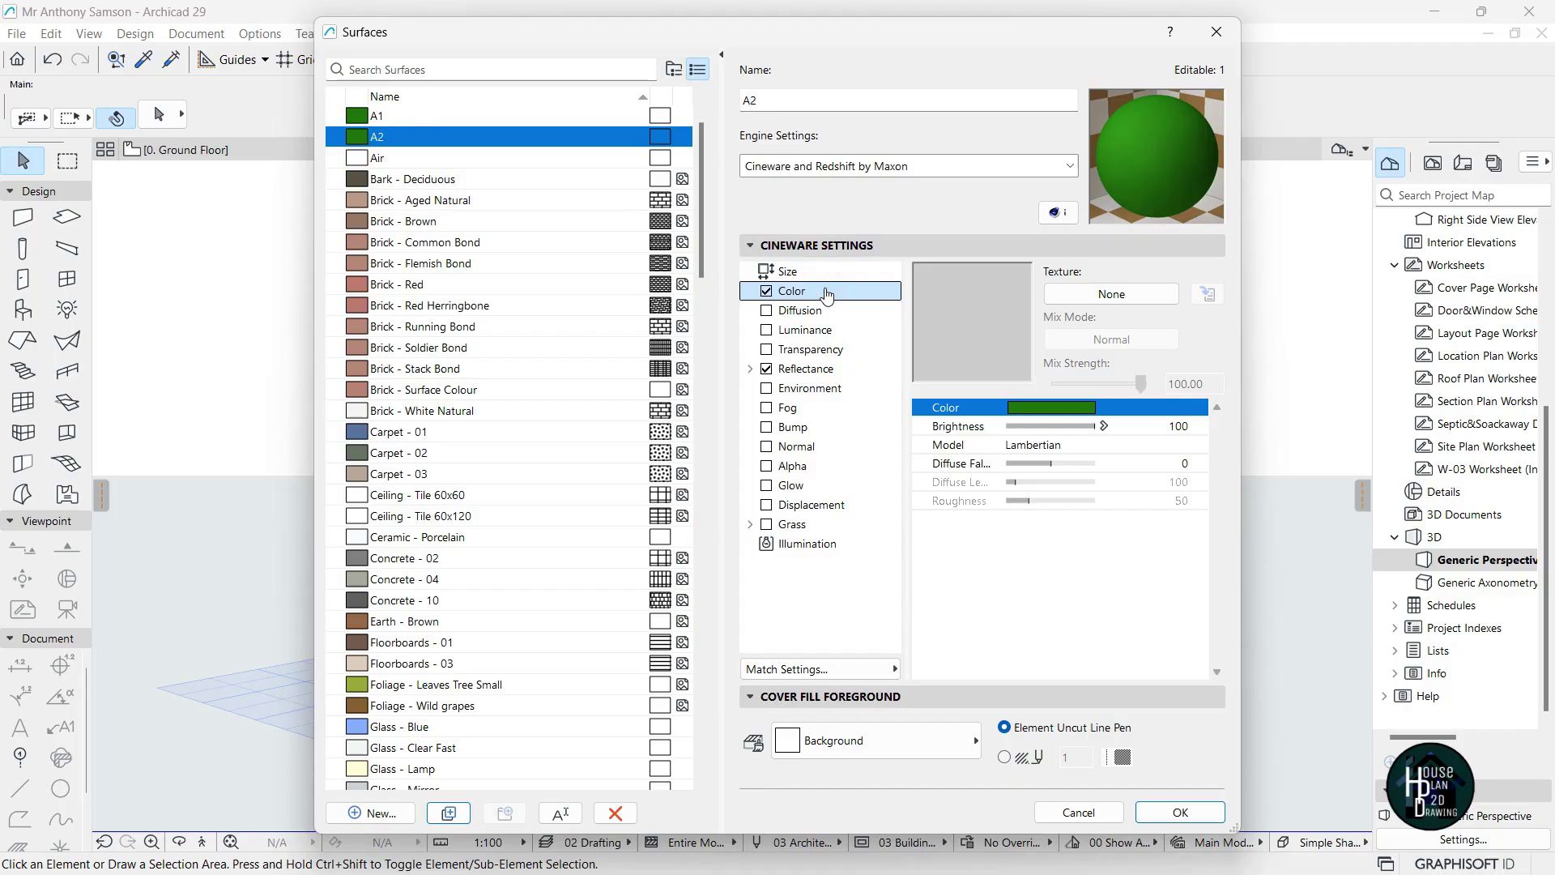
Give the A2 surface a light blue colour
left_click(1069, 408)
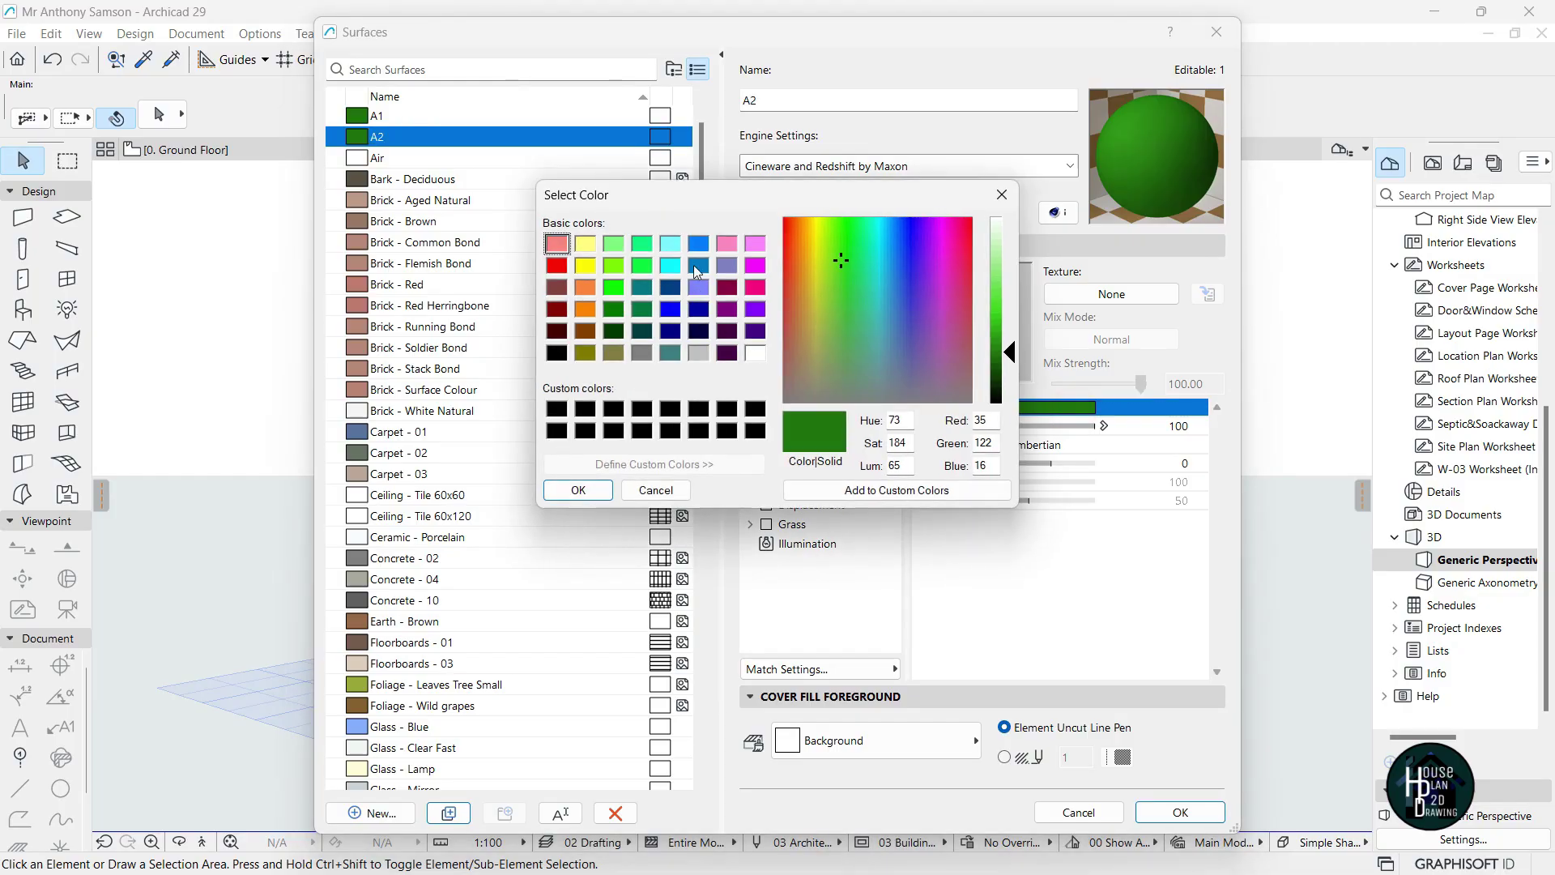
left_click(697, 265)
mouse_move(1018, 332)
left_mouse_down()
mouse_move(1017, 354)
mouse_move(1017, 318)
left_mouse_up()
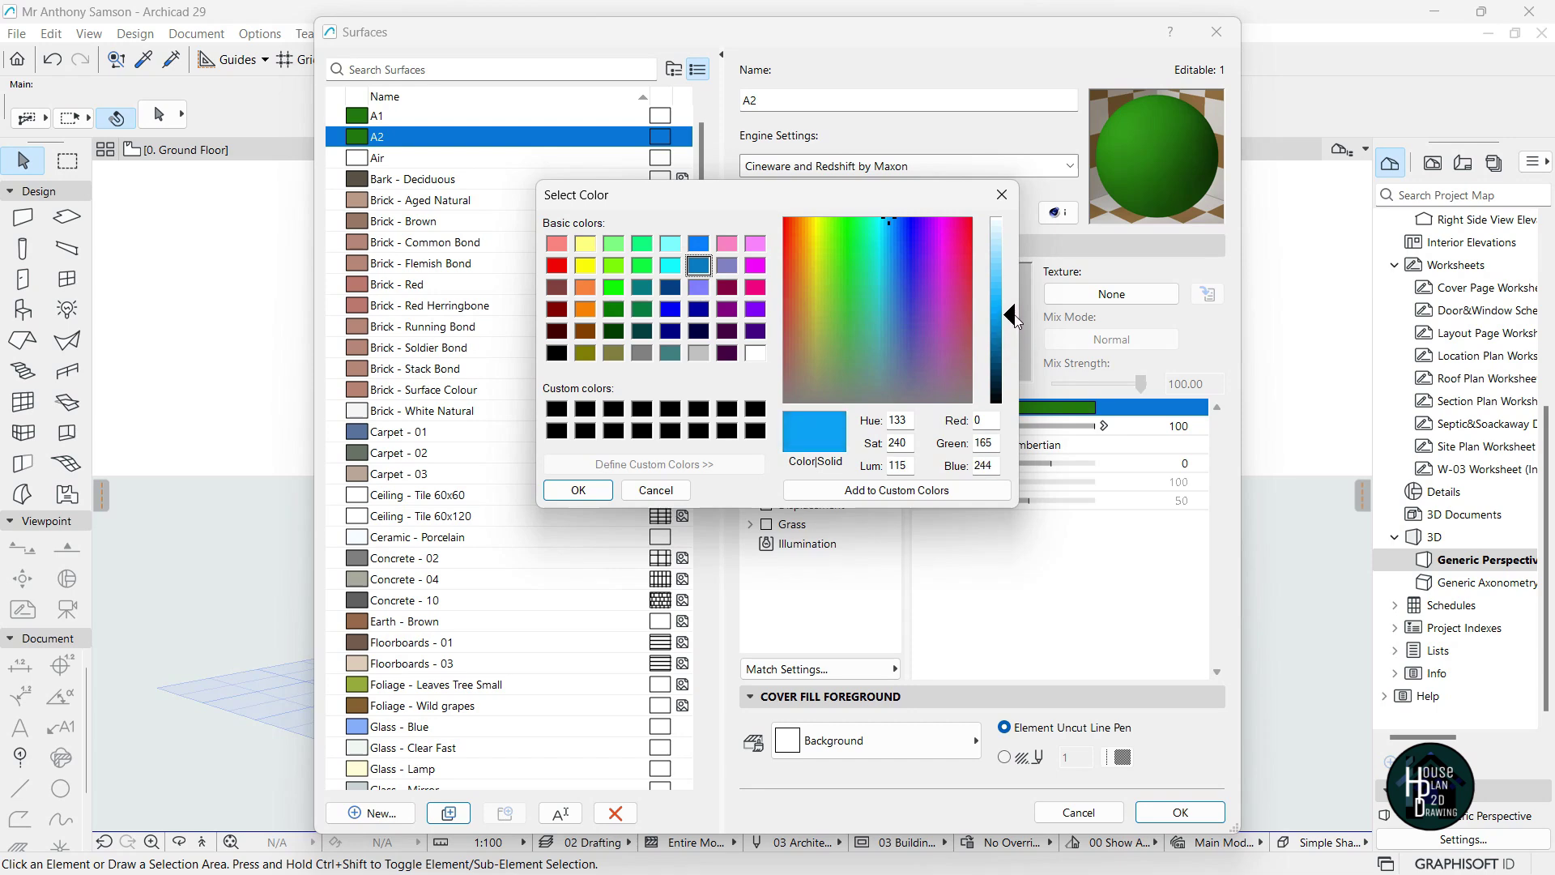
left_click(578, 490)
Match A2's basic and render settings to the blue and accept with OK
left_click(863, 675)
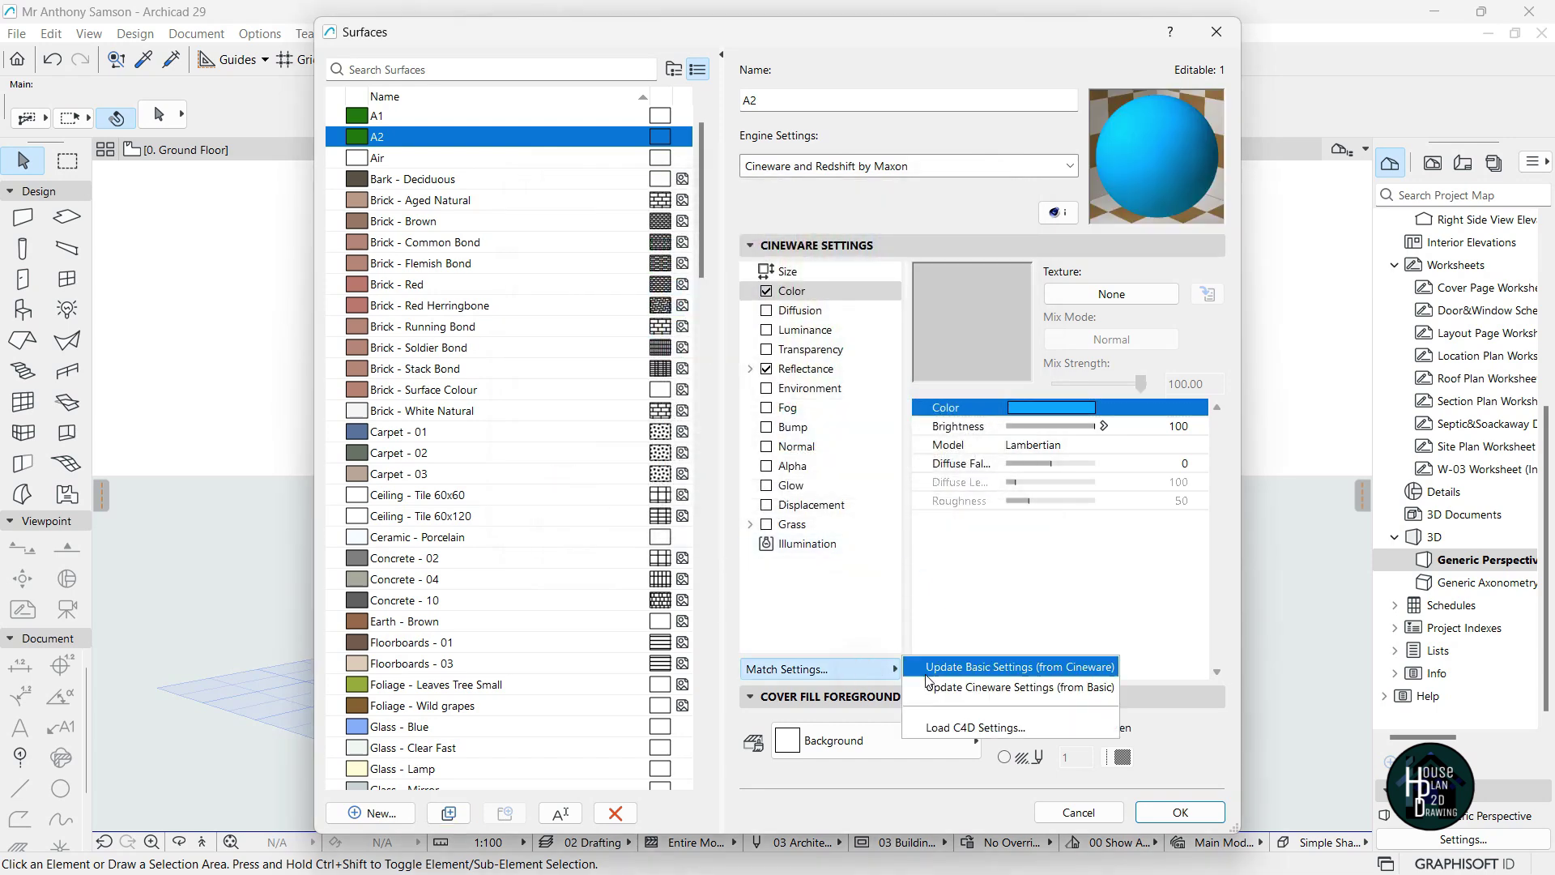
left_click(936, 668)
left_click(846, 669)
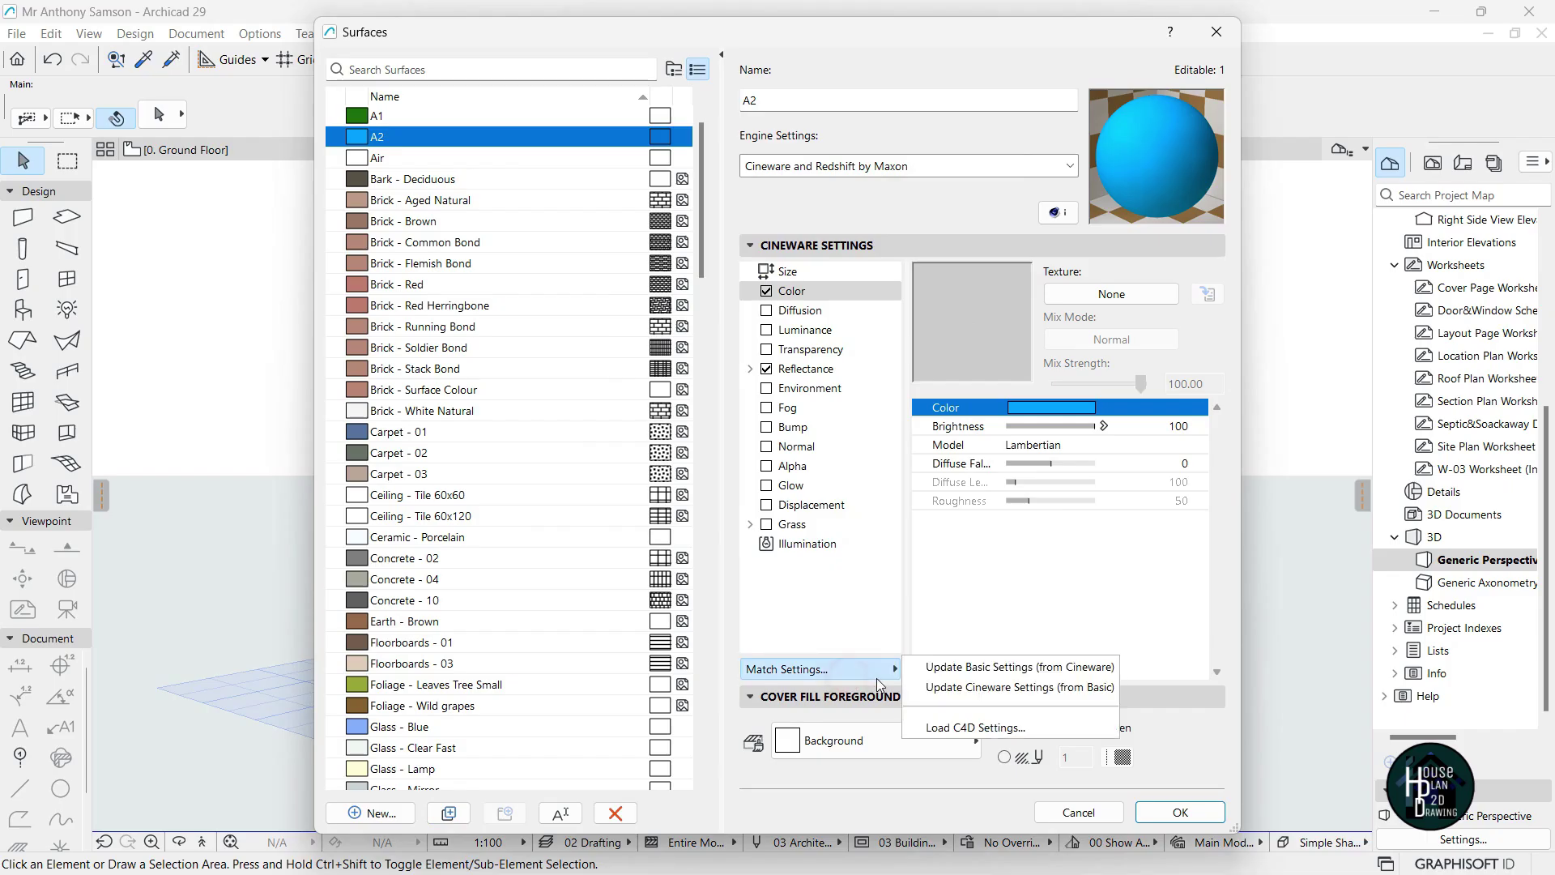
left_click(949, 688)
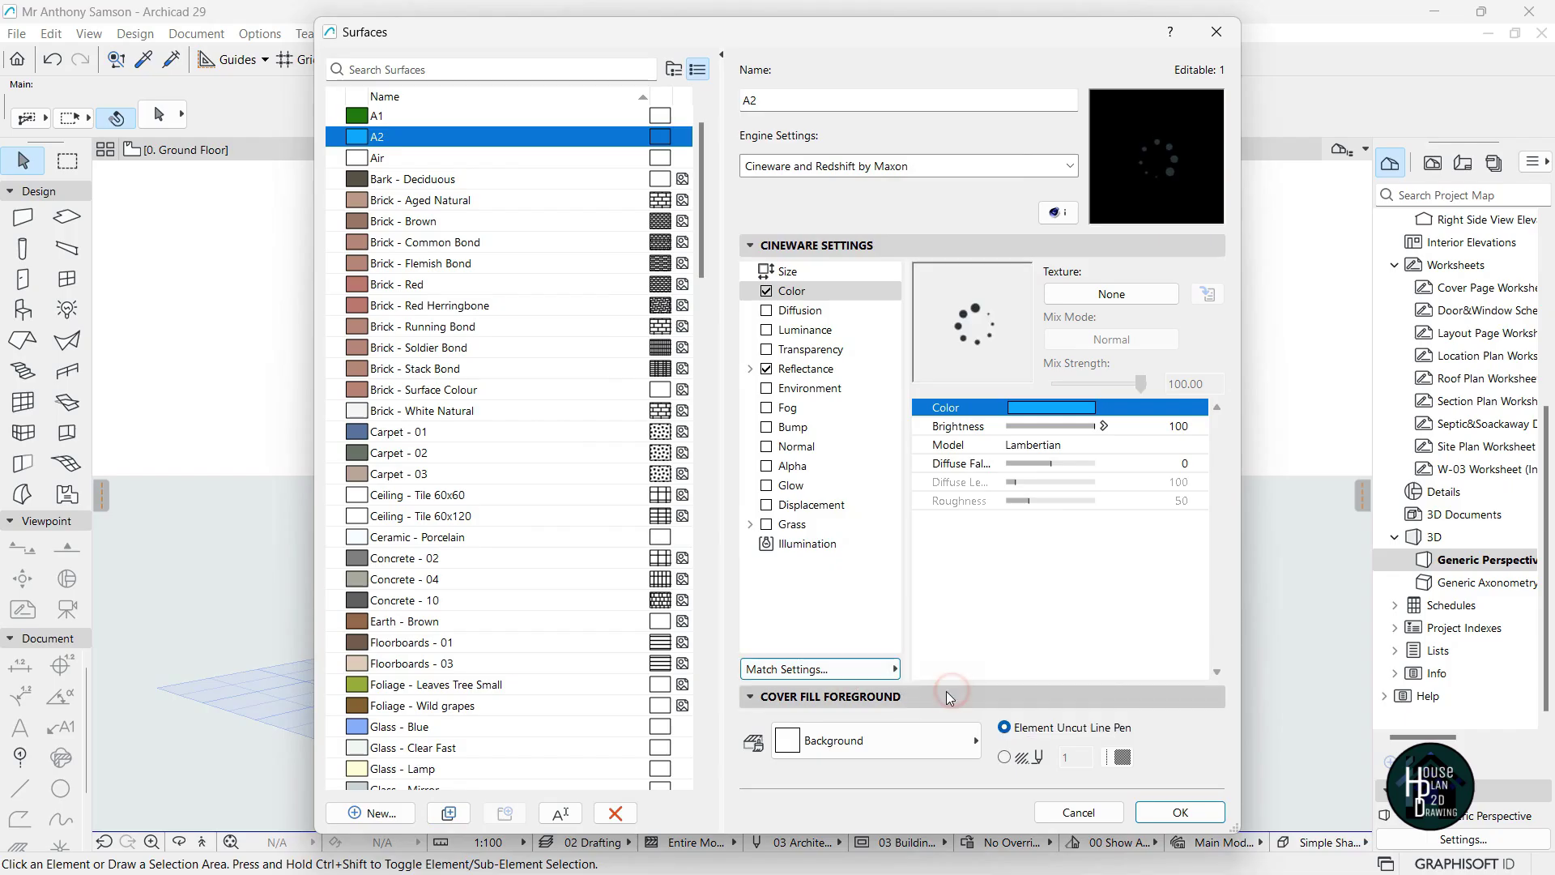
left_click(1180, 813)
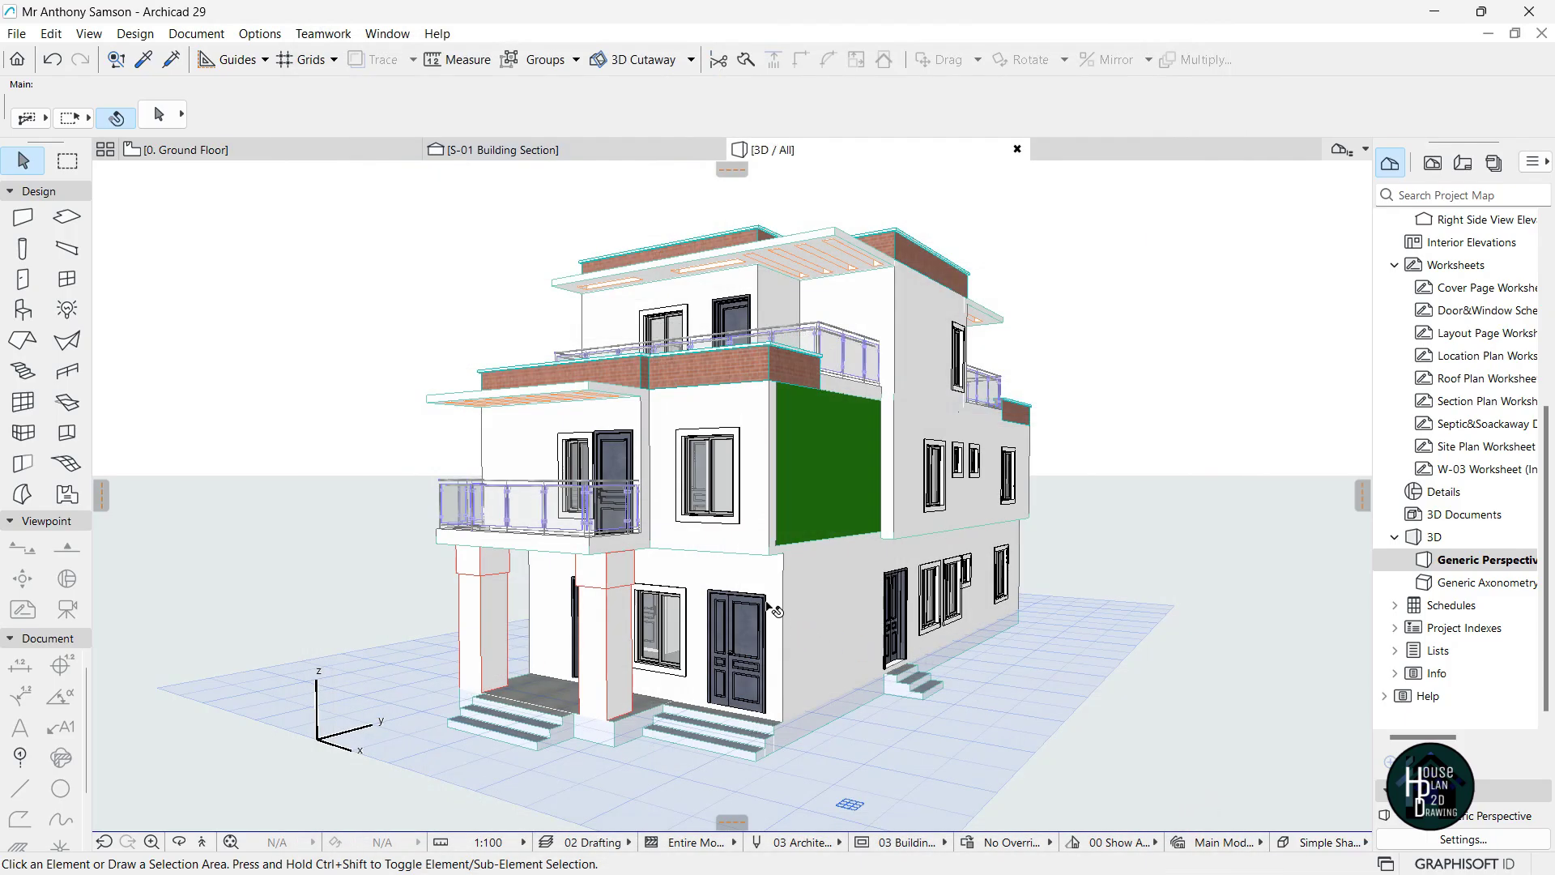
Open the Surface Painter and pick the blue A2 surface
left_click(725, 402)
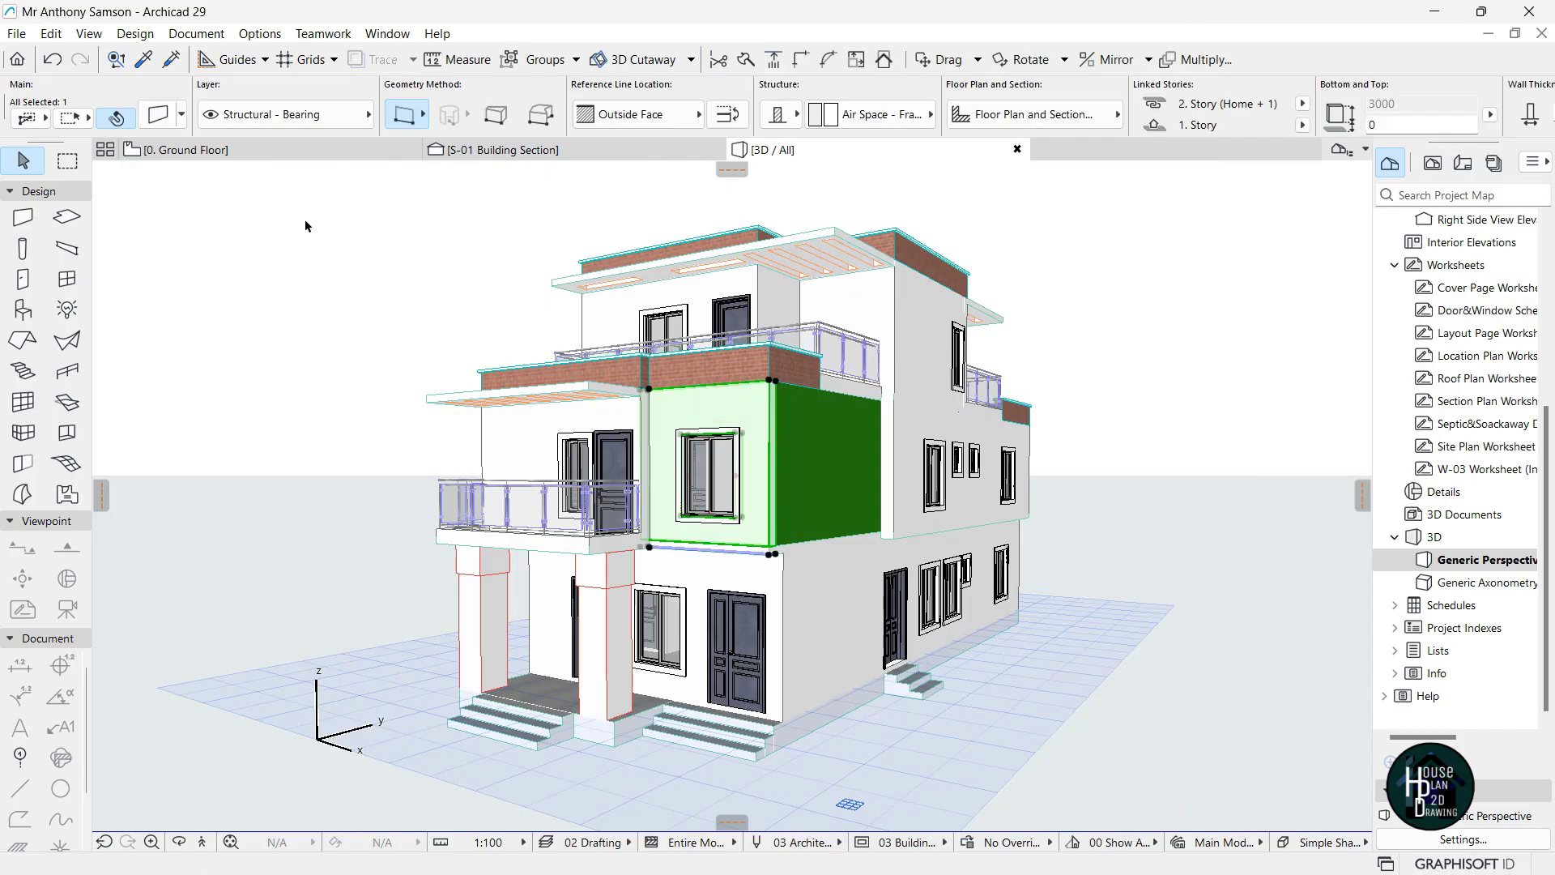
left_click(372, 342)
left_click(197, 34)
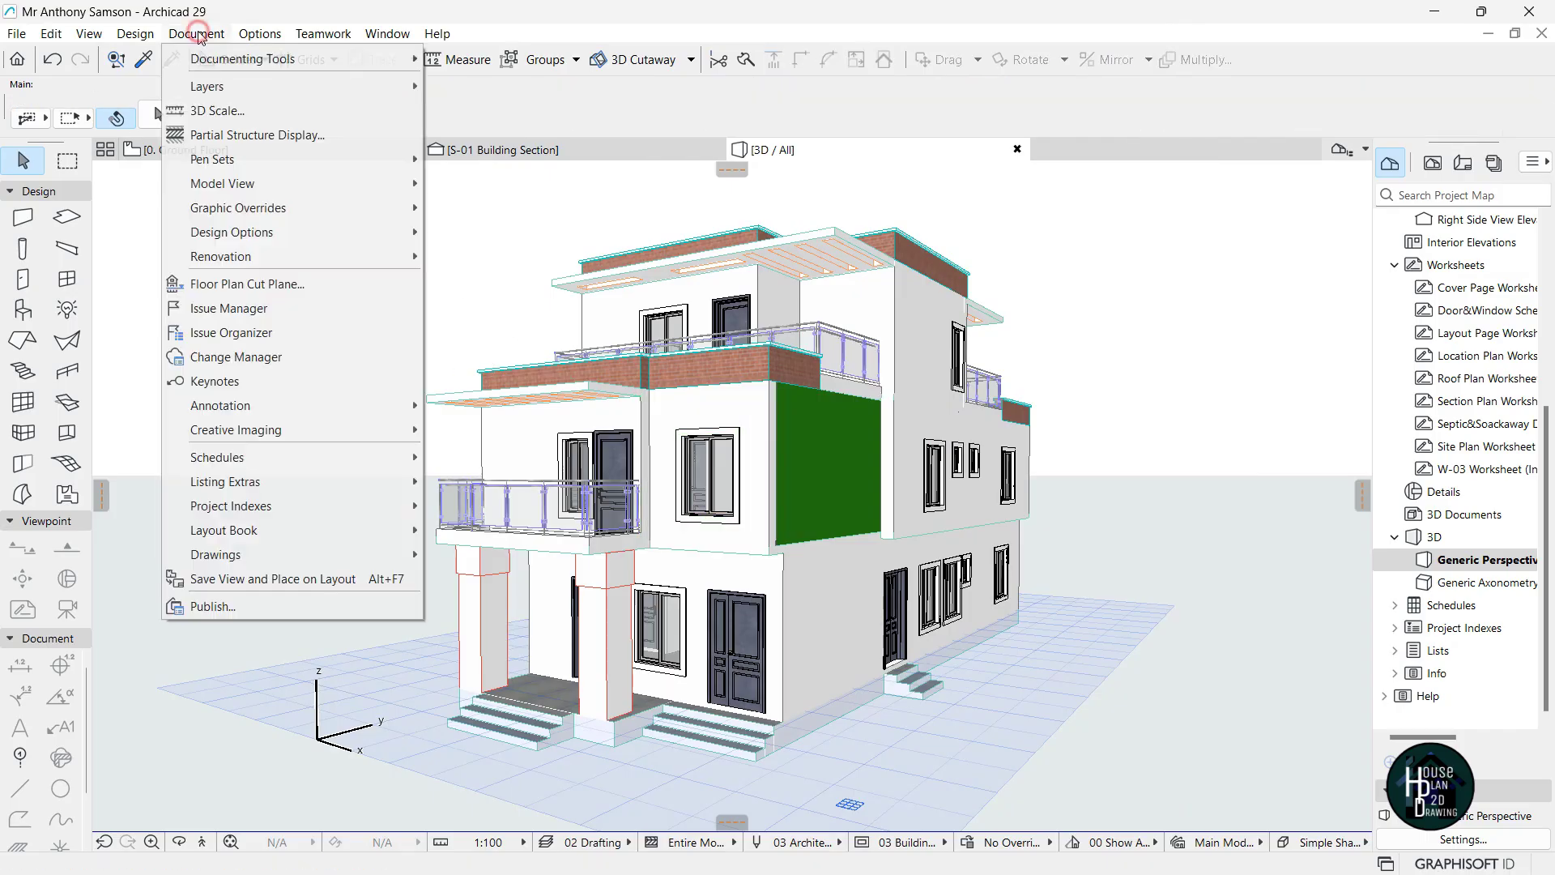
mouse_move(304, 428)
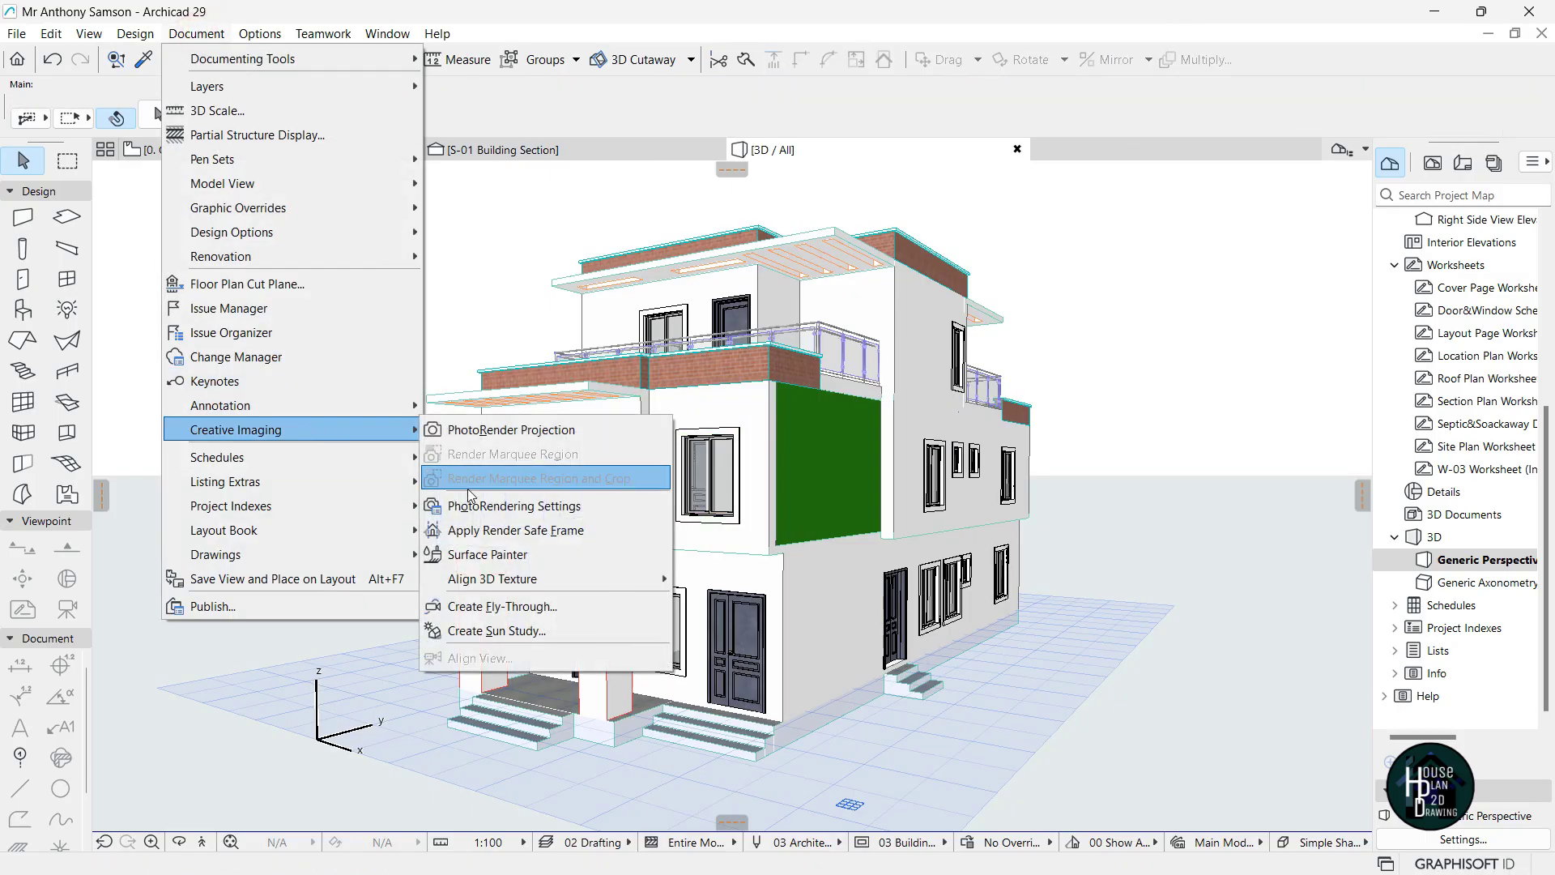
left_click(510, 555)
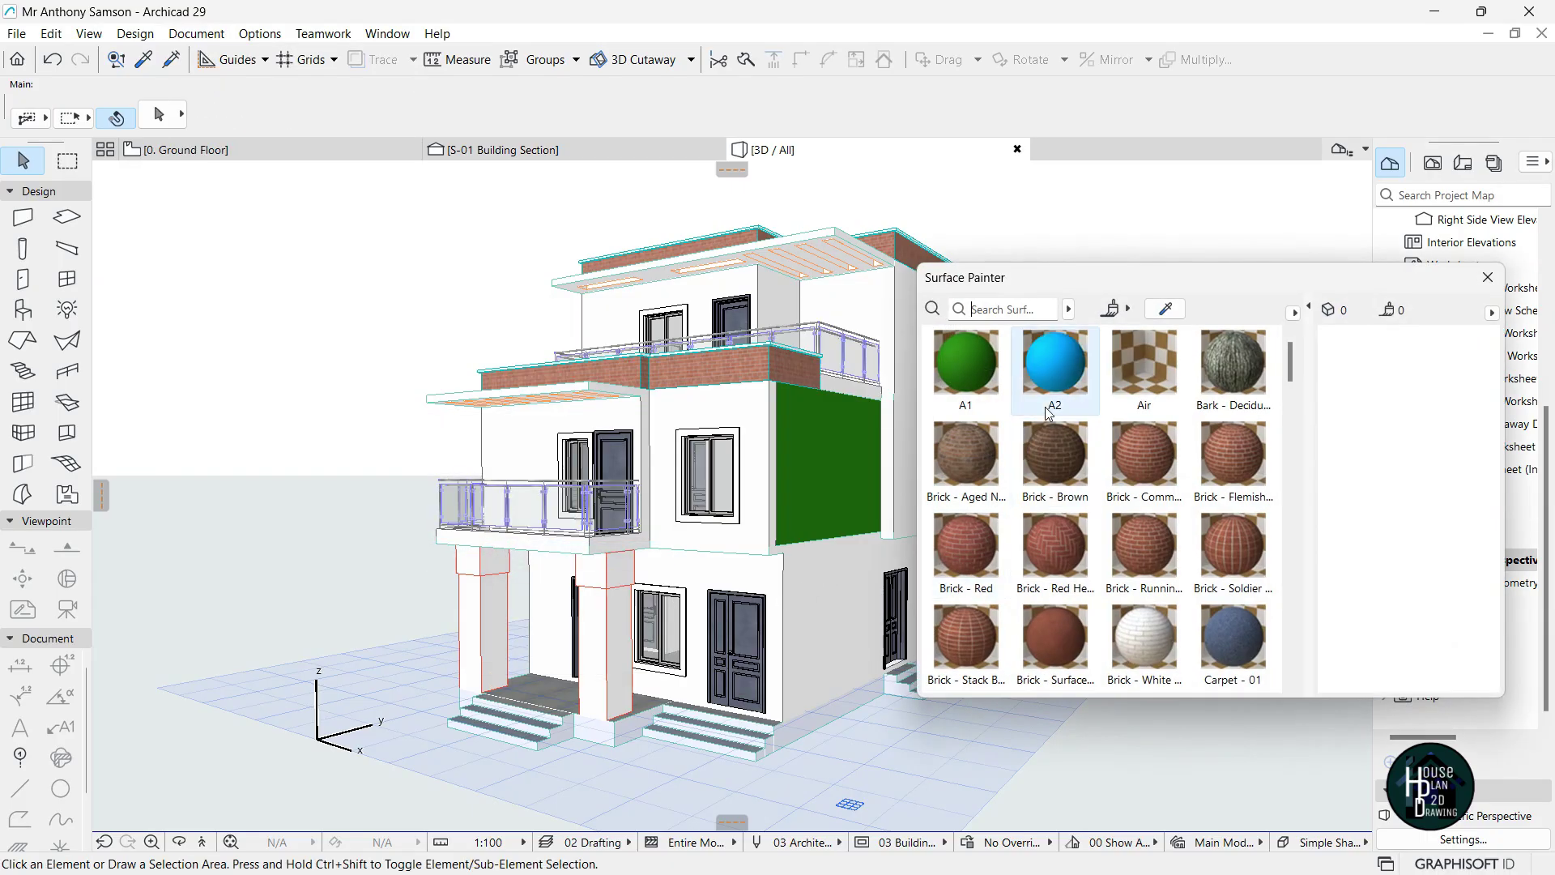
left_click(1055, 364)
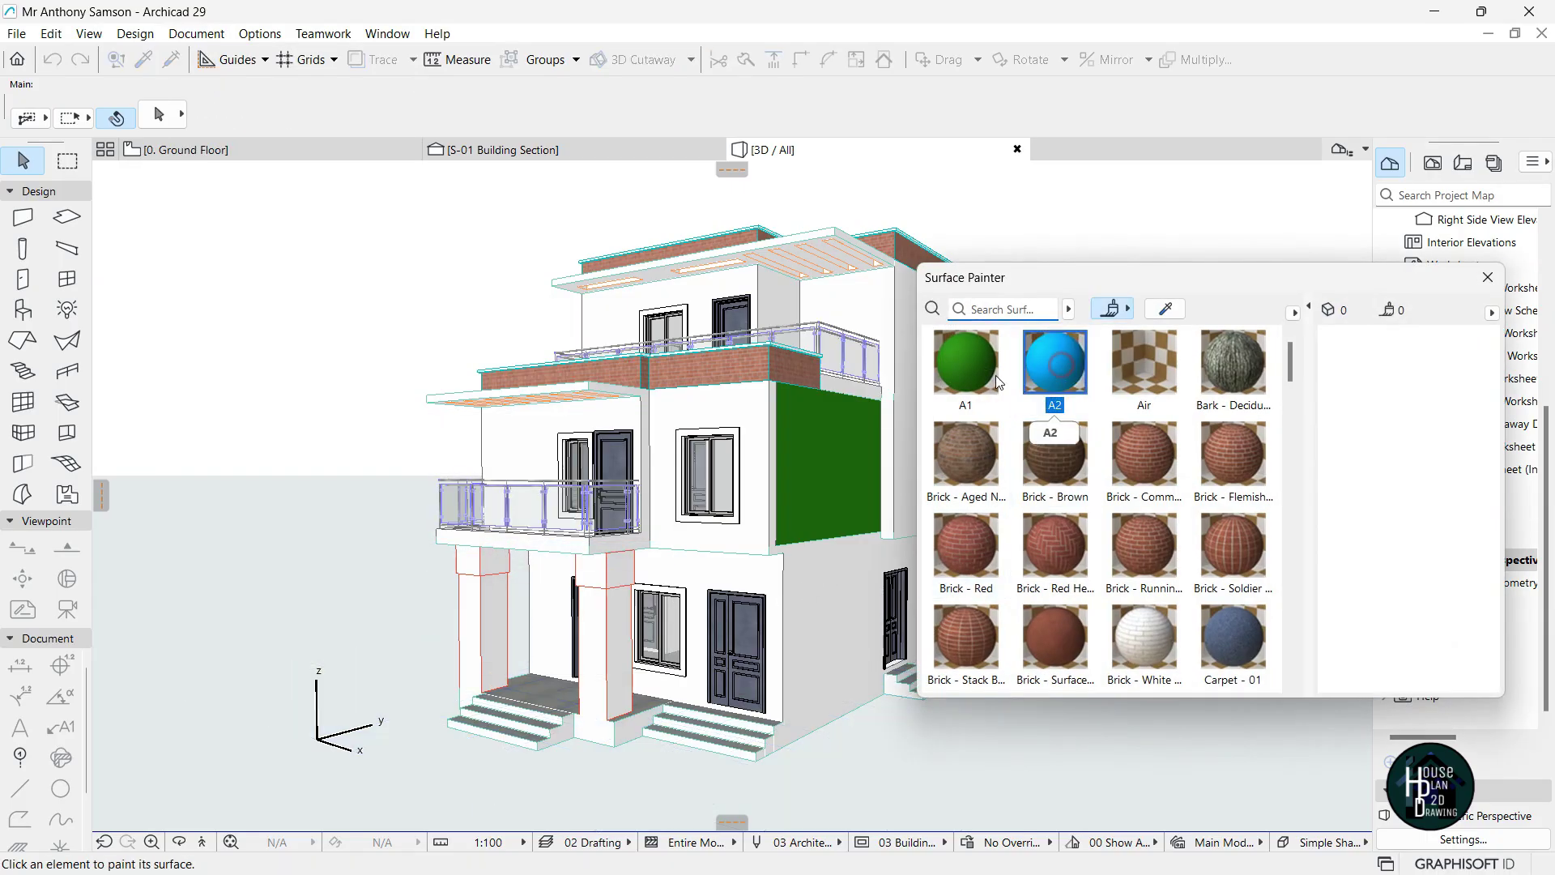
Paint A2 onto the upper wall panel beside the green wall and its end strip
left_click(678, 409)
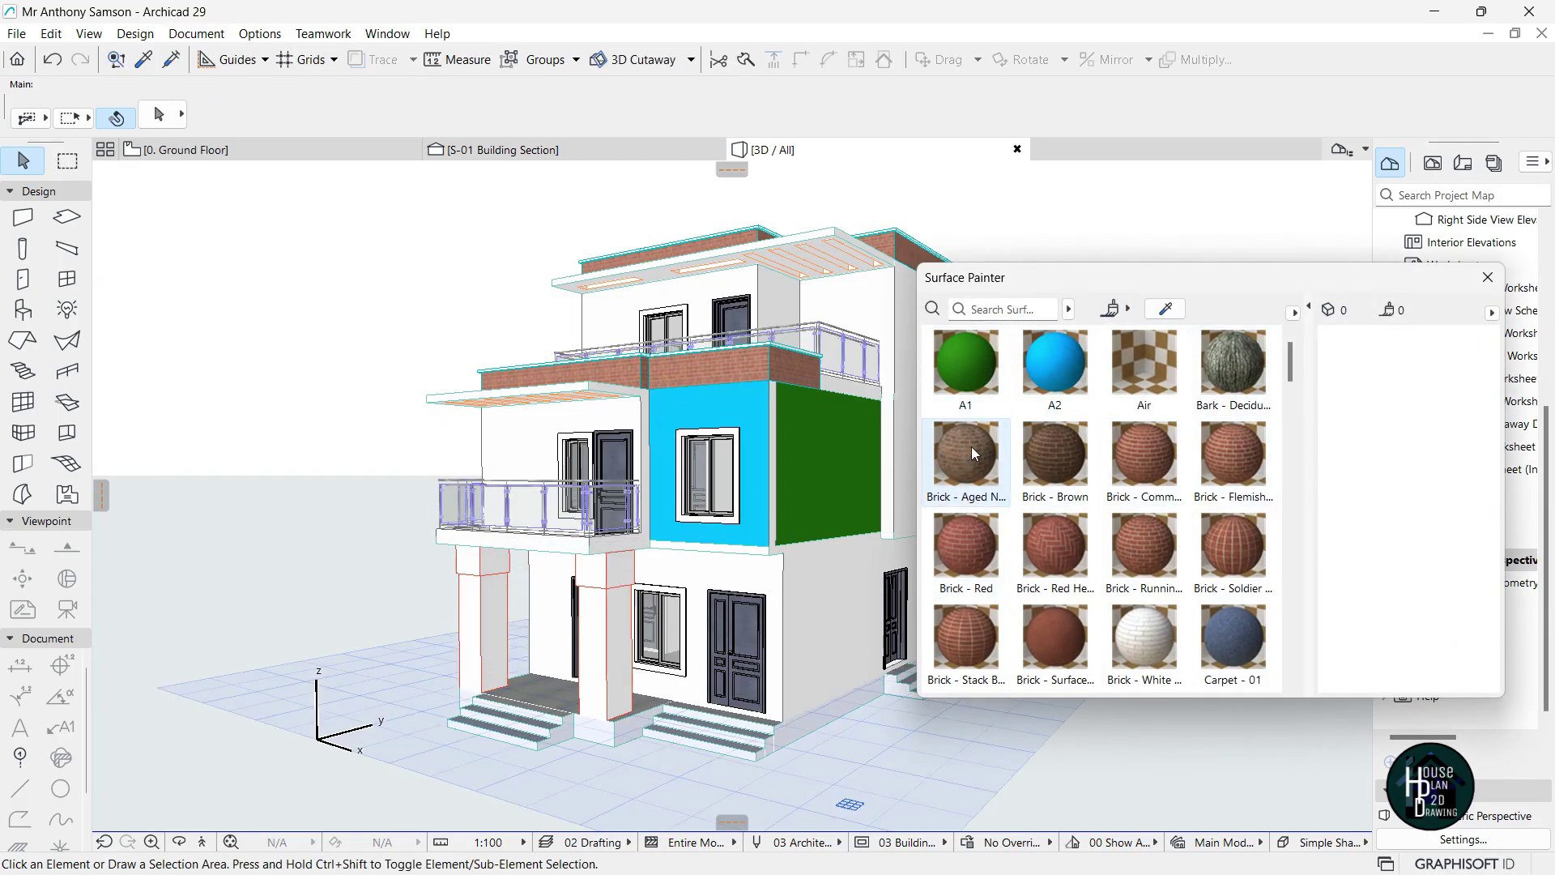
scroll(761, 409, "up", 5)
scroll(761, 409, "up", 2)
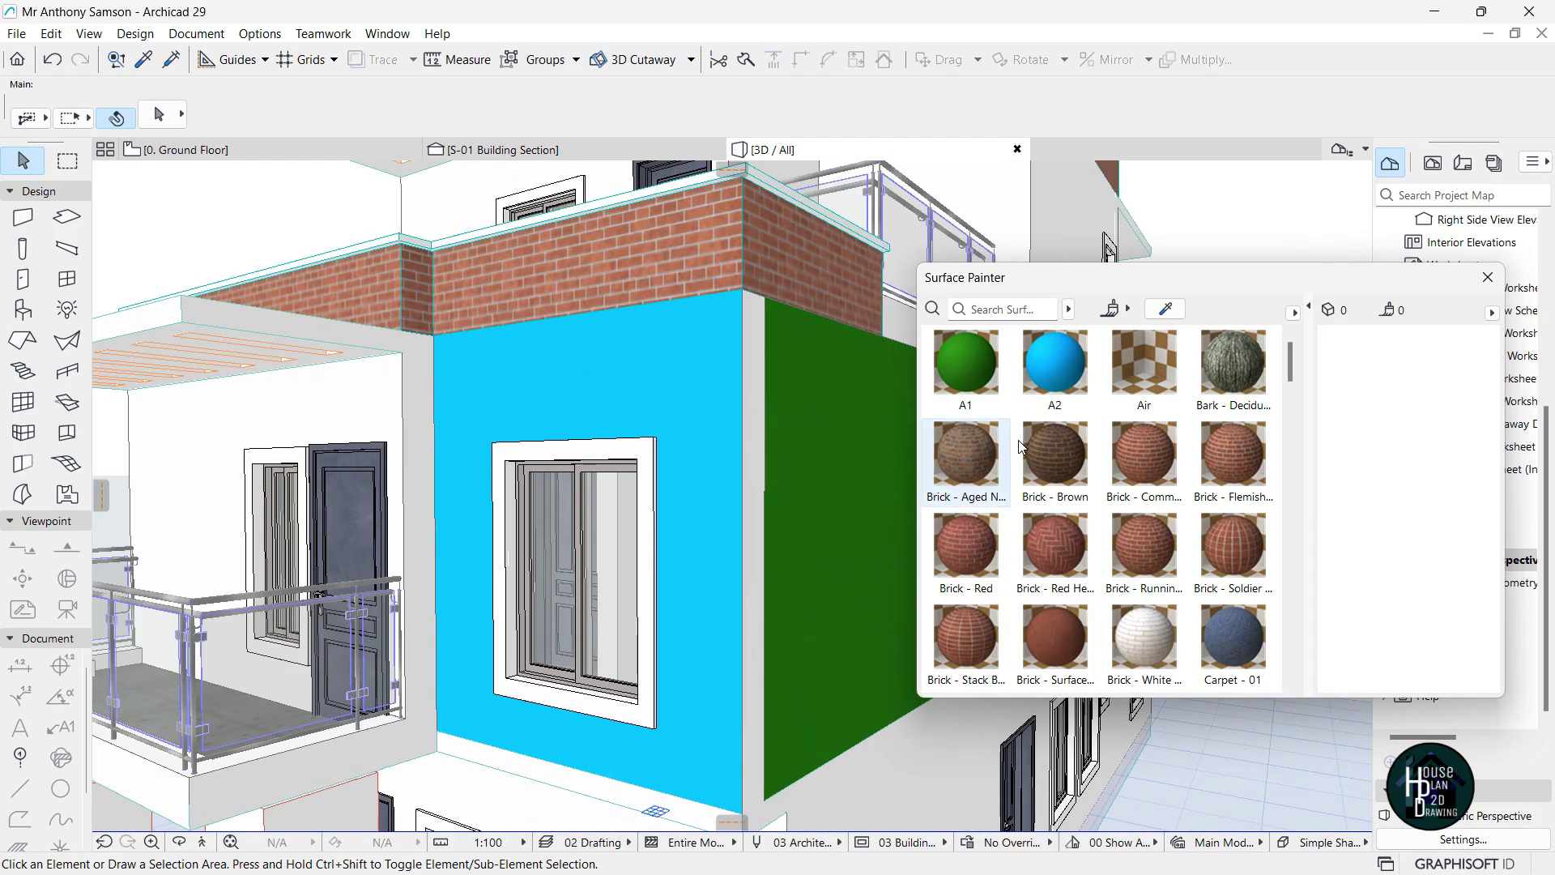
left_click(1055, 364)
scroll(725, 438, "up", 3)
left_click(754, 400)
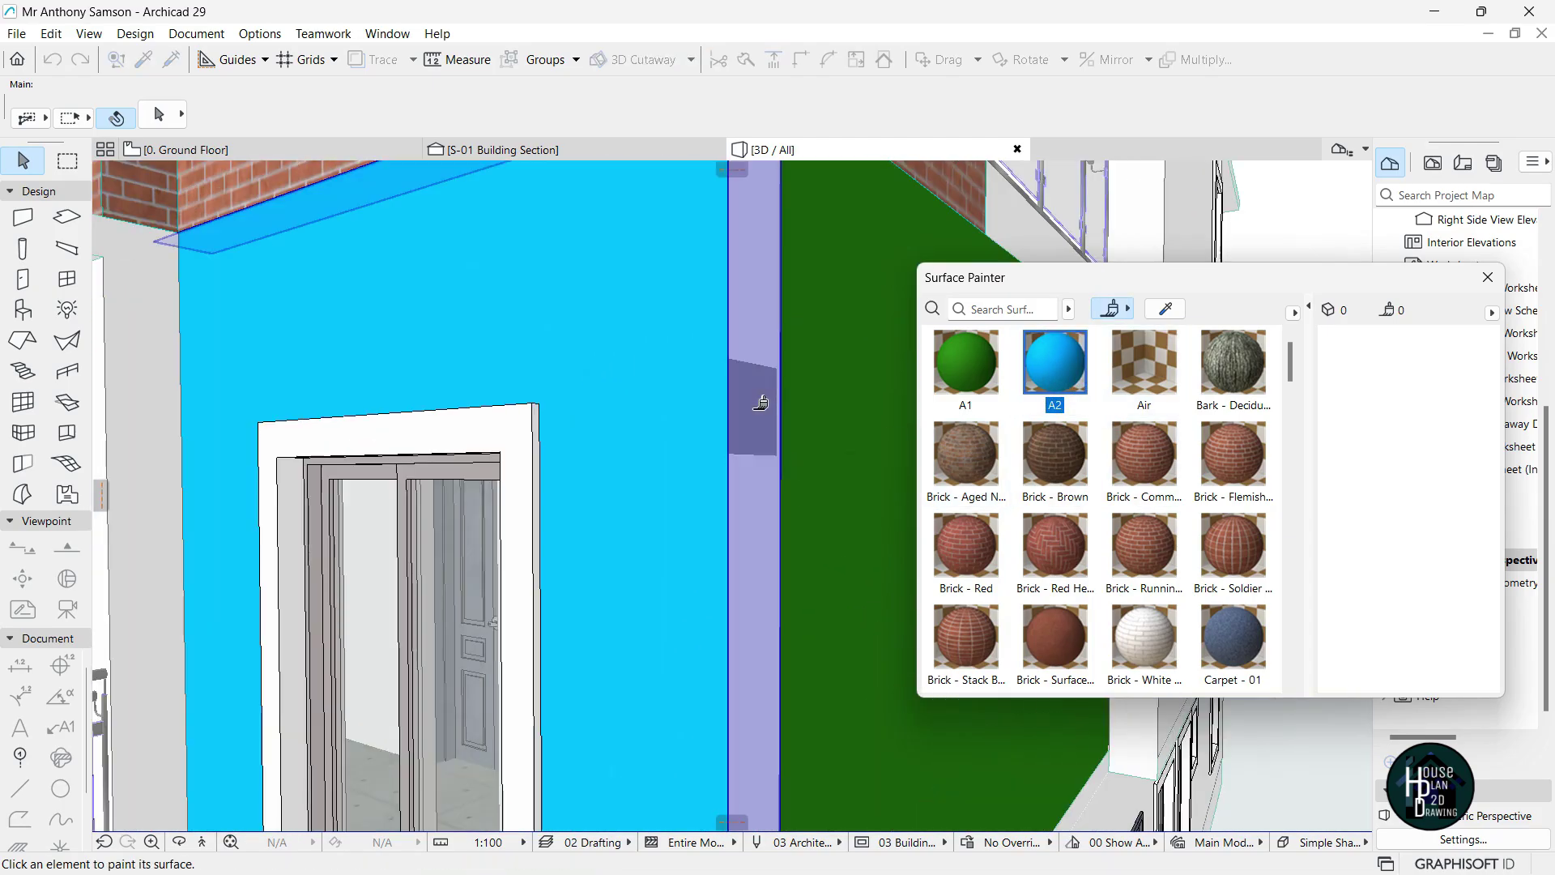
scroll(733, 477, "down", 2)
scroll(733, 476, "up", 1)
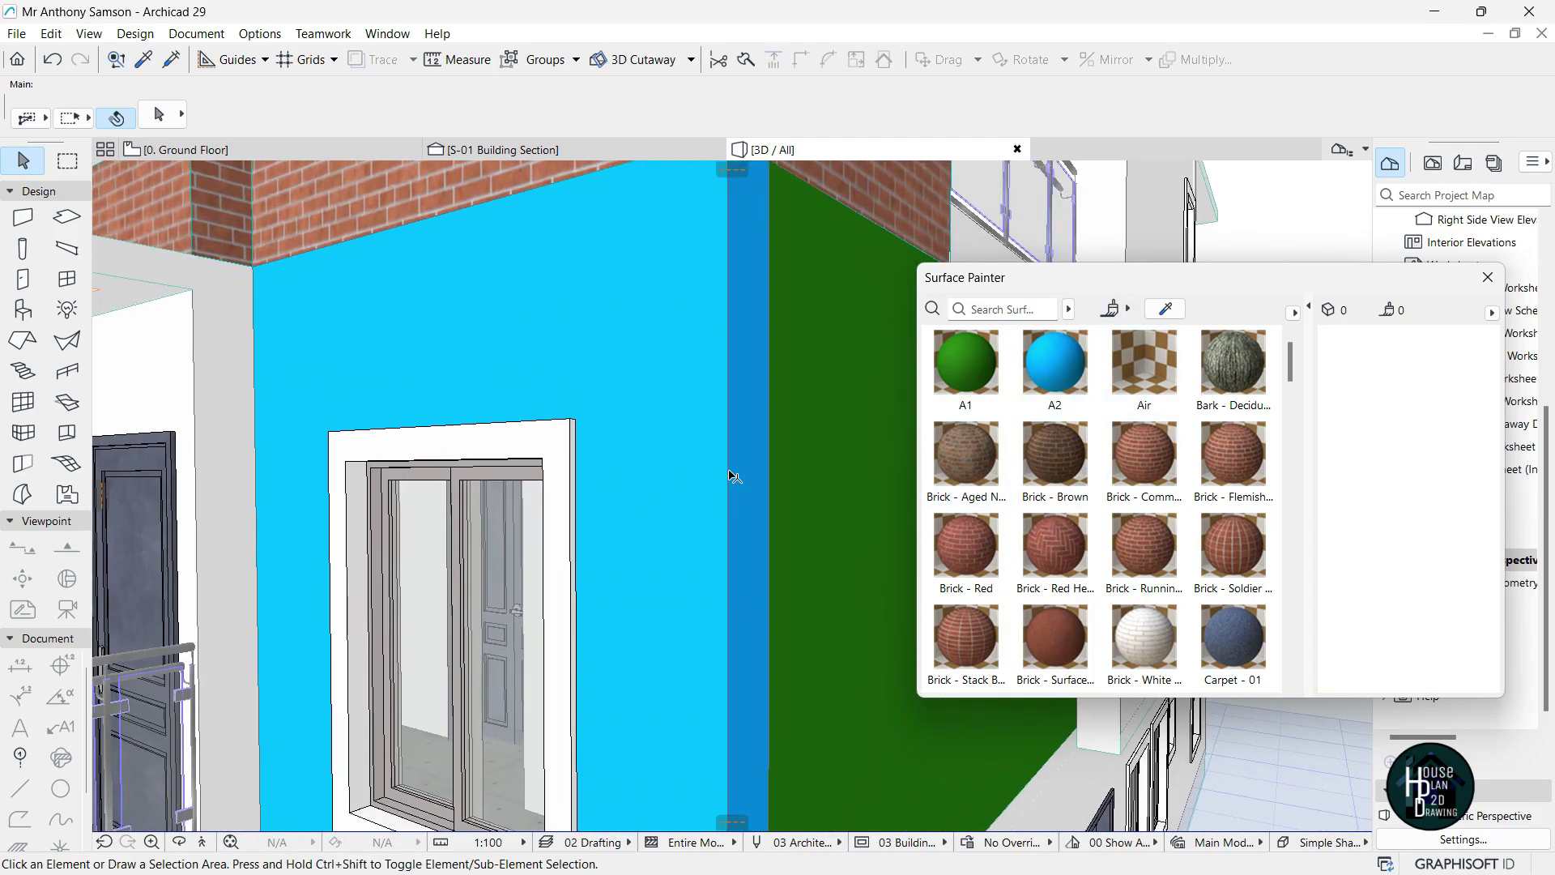
Check the green wall's A1 surface, then cancel painting and clear the selection
left_click(827, 399)
left_click(976, 368)
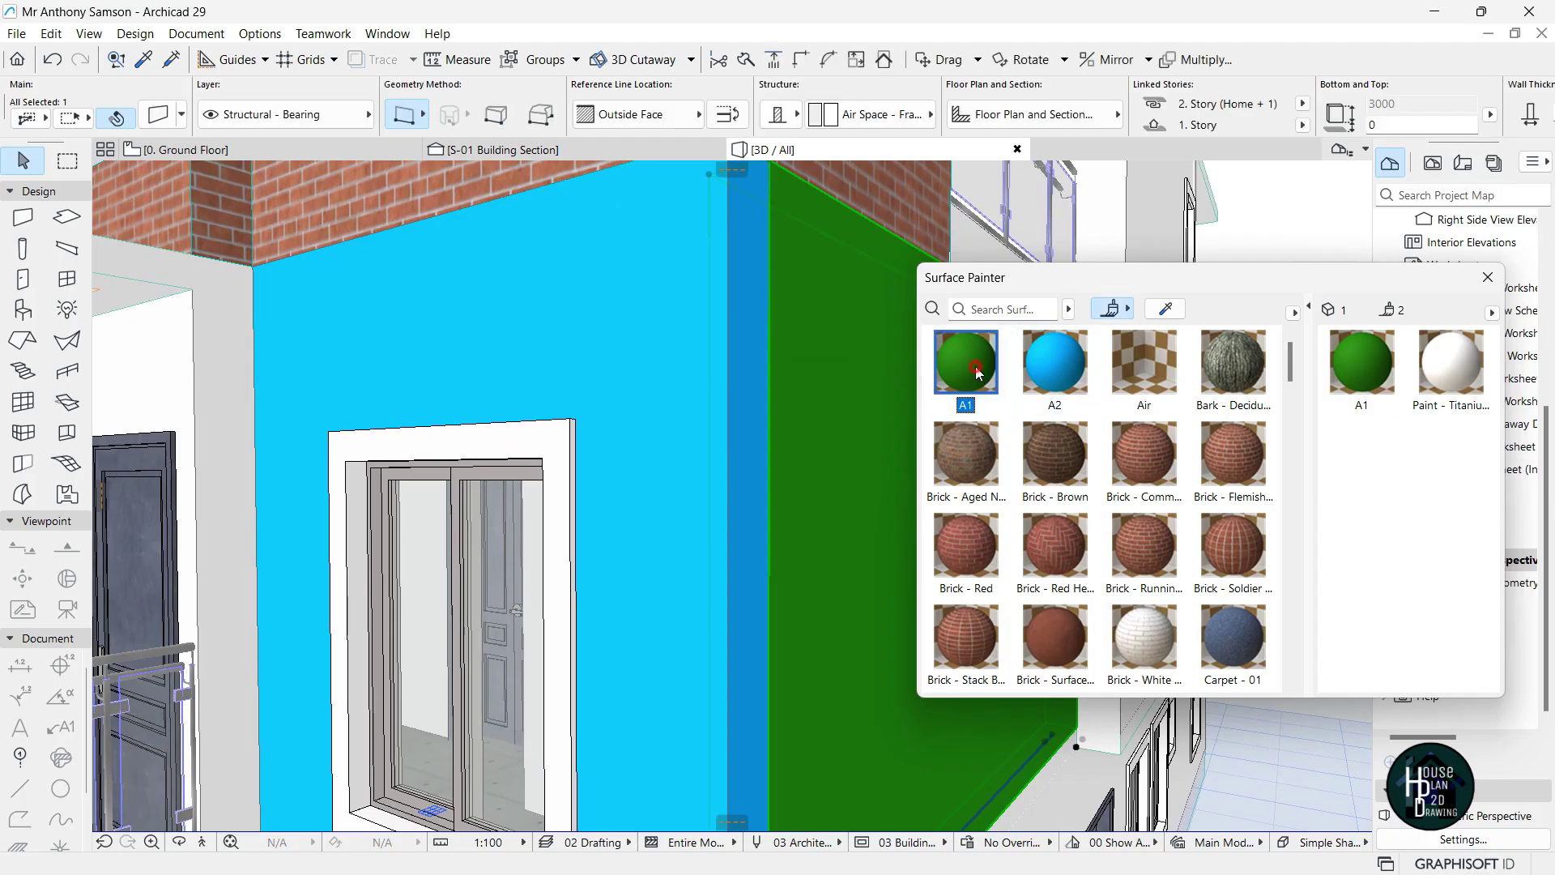
scroll(749, 368, "down", 6)
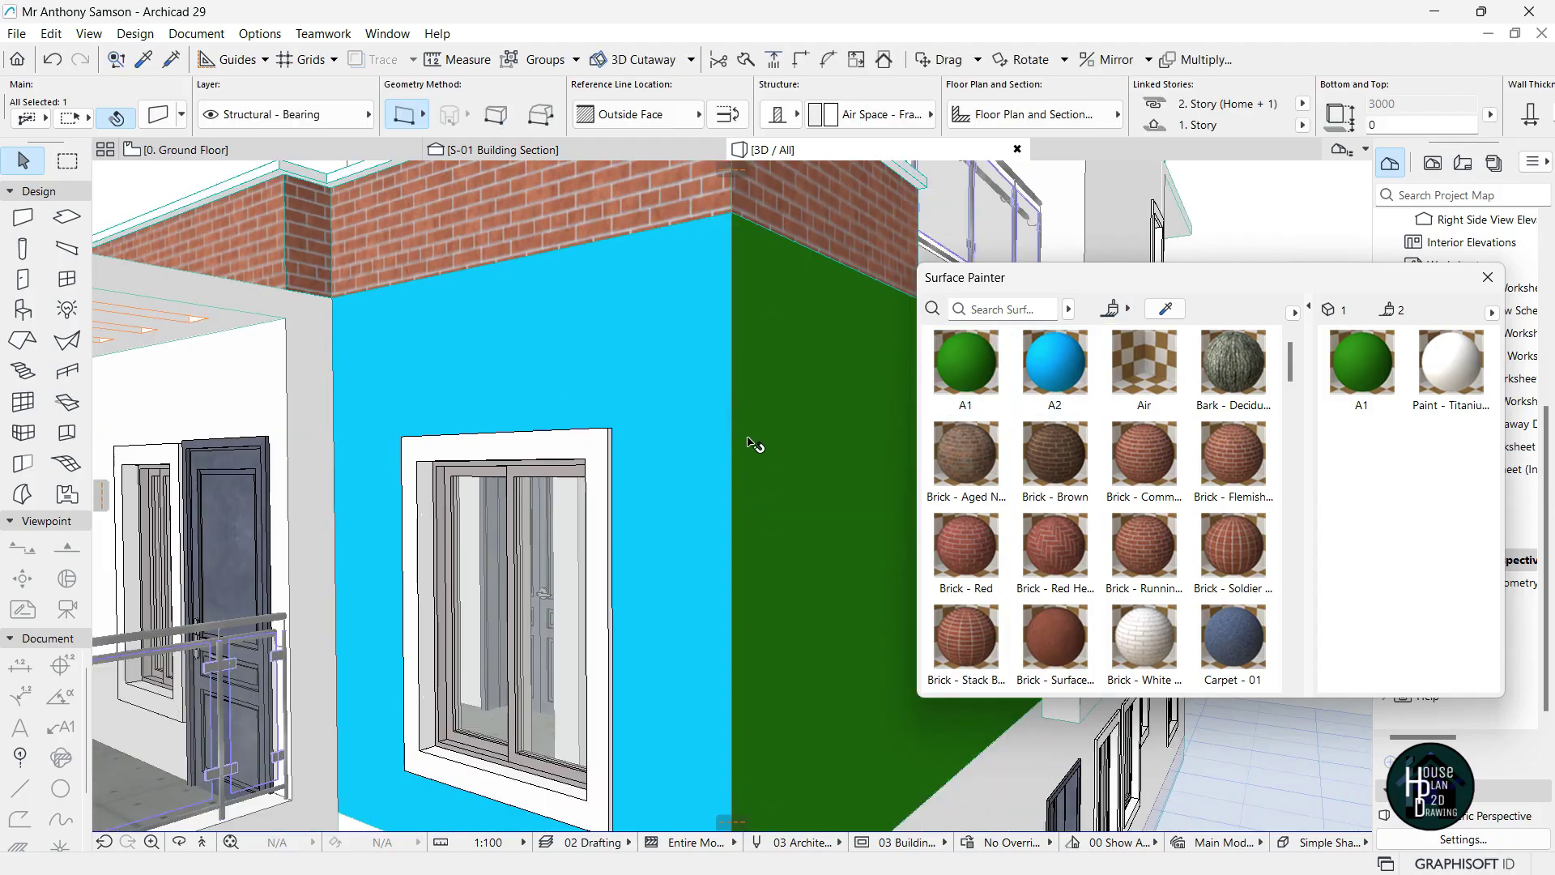
key("Escape")
scroll(761, 409, "down", 3)
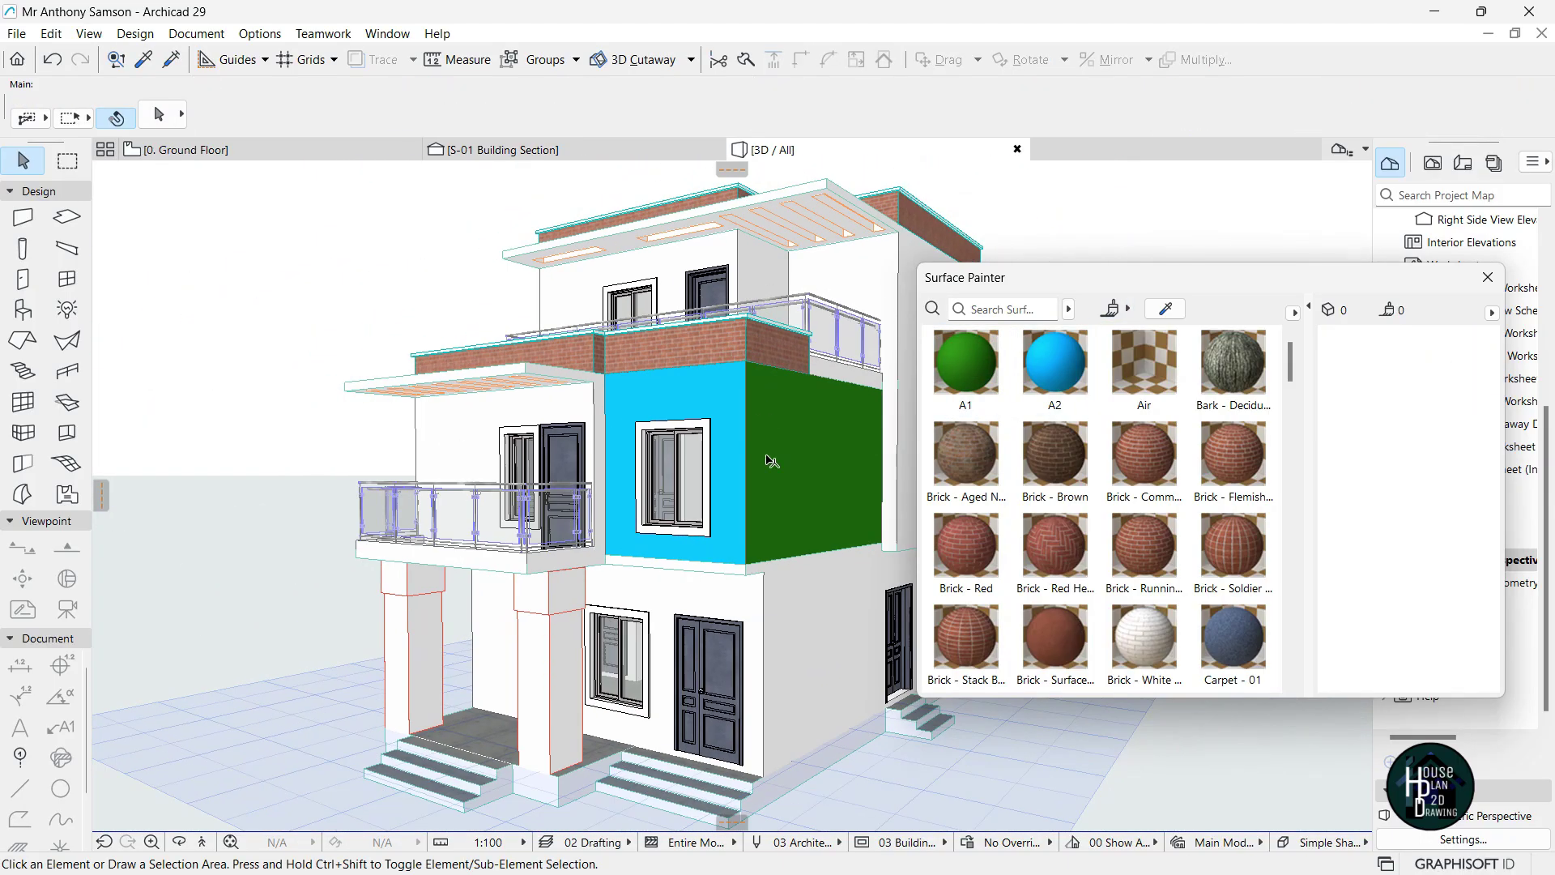
left_click(1487, 277)
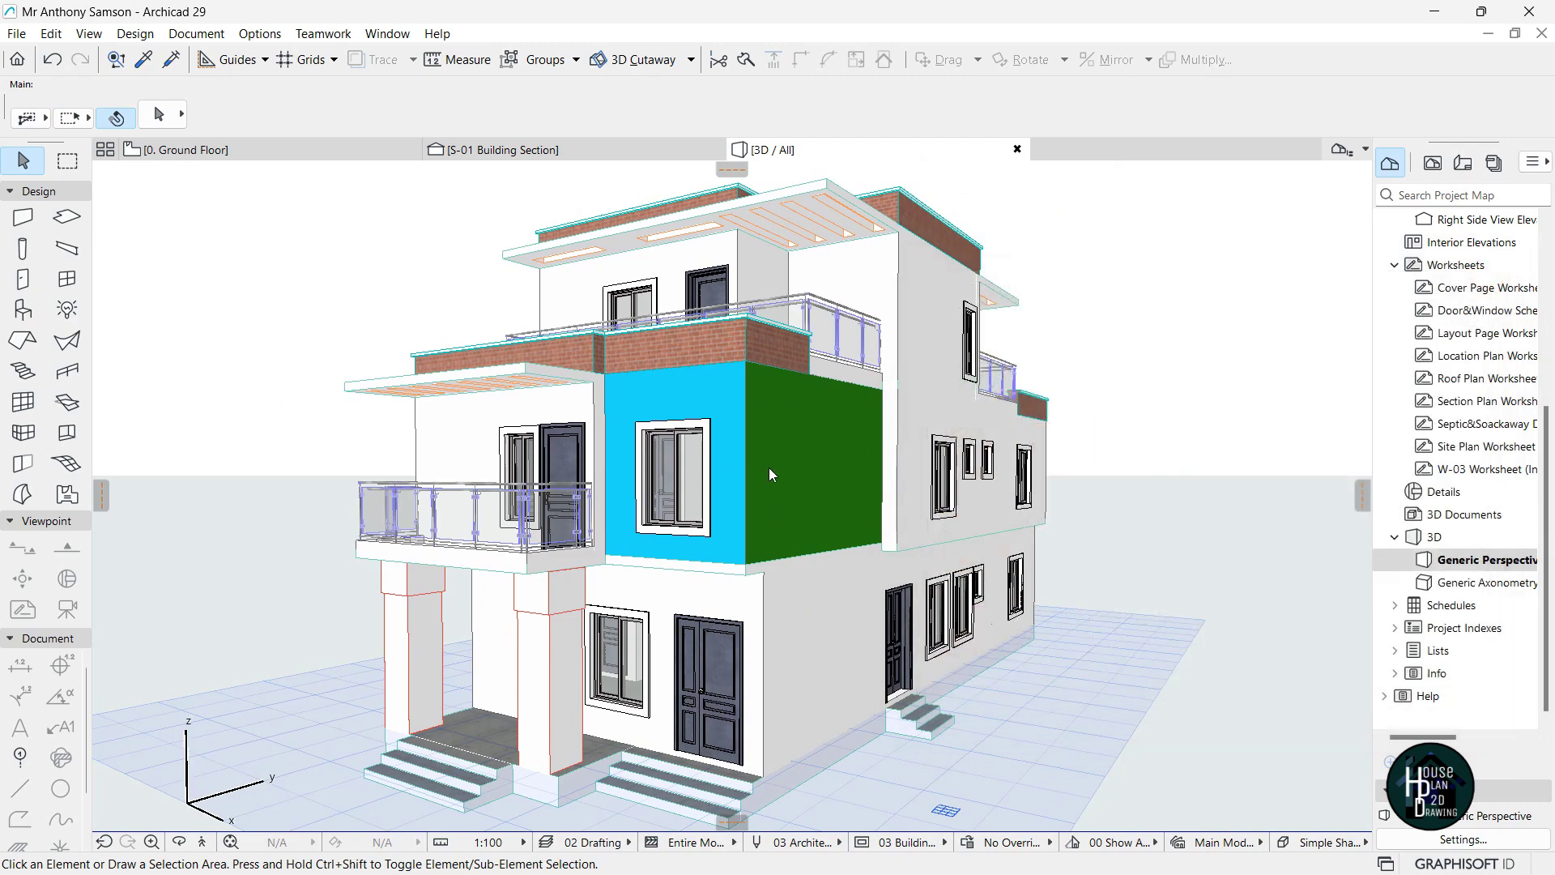
left_click(202, 842)
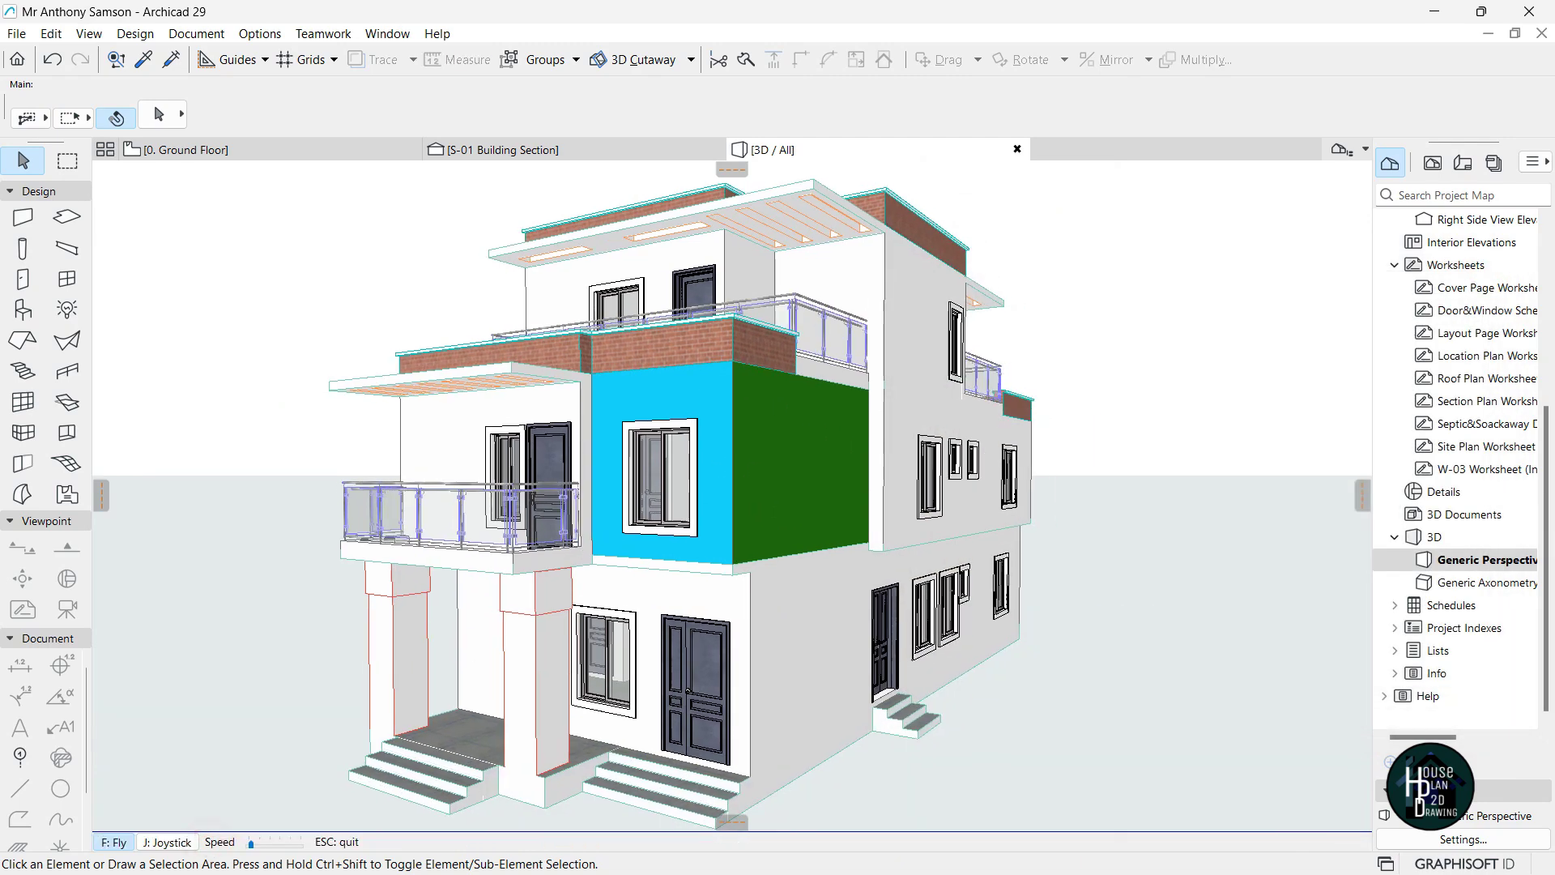